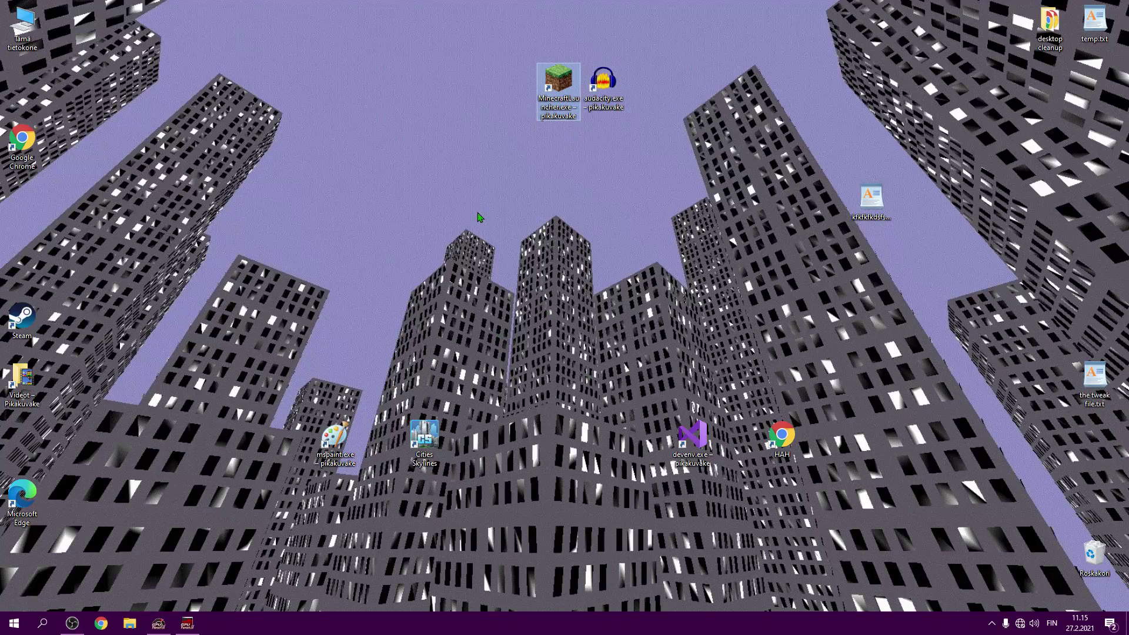
Step: Launch the Minecraft launcher from its desktop shortcut
{"action": "left_click", "coordinate": [478, 250]}
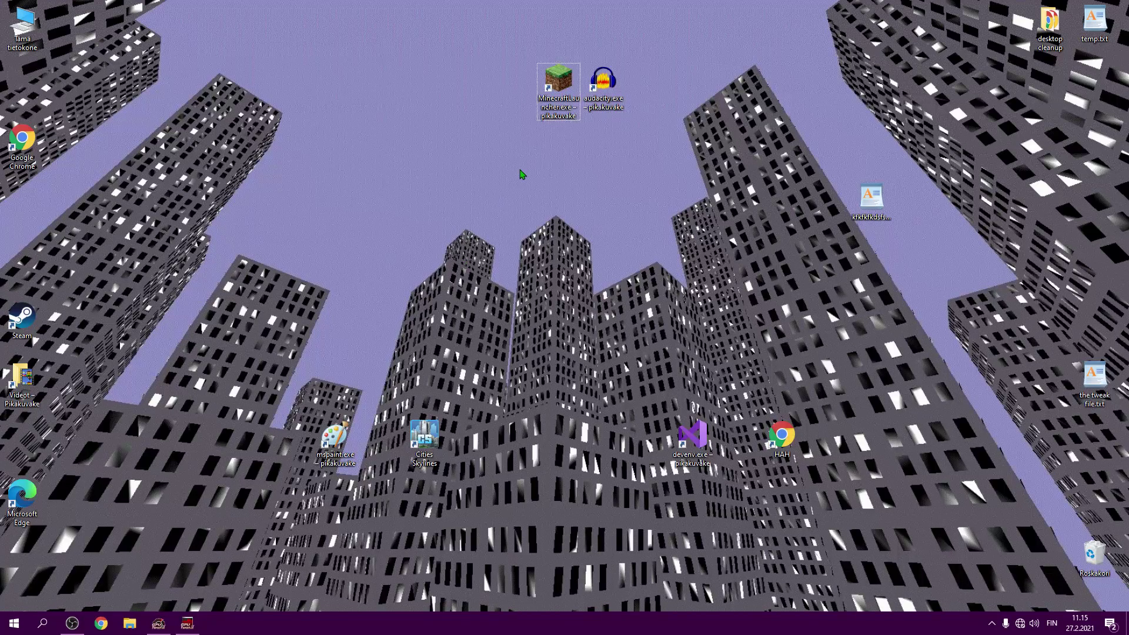
{"action": "left_click", "coordinate": [551, 85]}
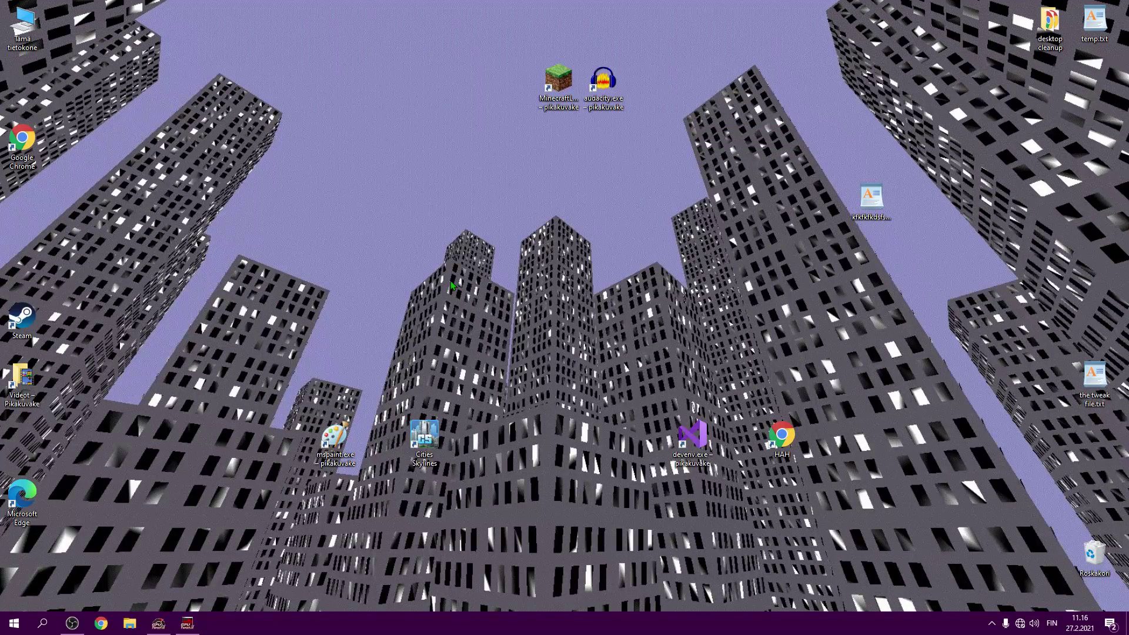
{"action": "double_click", "coordinate": [559, 87]}
Step: Start Paint and draw two overlapping rectangles with the Rectangle tool
{"action": "double_click", "coordinate": [337, 435]}
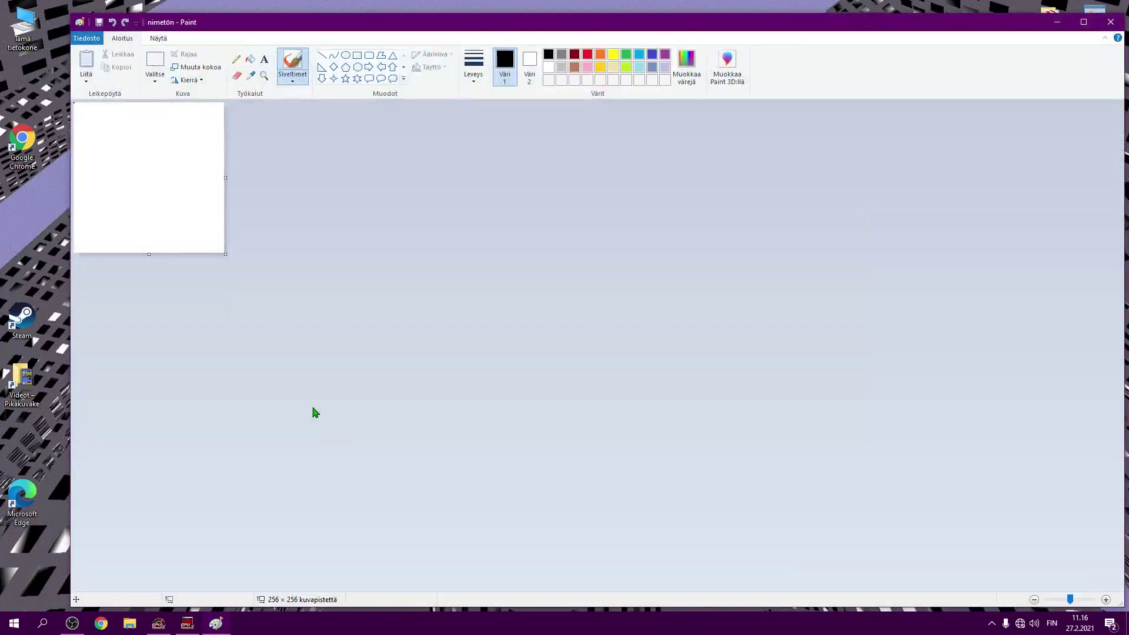
{"action": "left_click", "coordinate": [357, 58]}
{"action": "left_click_drag", "start_coordinate": [209, 126], "coordinate": [126, 197]}
{"action": "left_click_drag", "start_coordinate": [83, 162], "coordinate": [180, 236]}
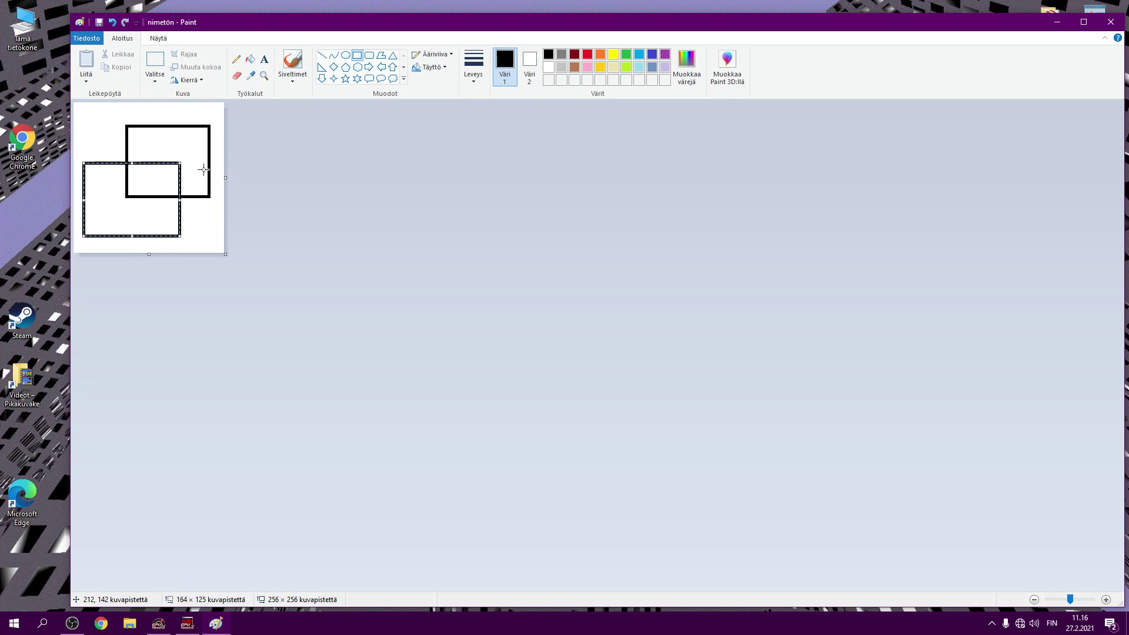
Step: Fill the rectangles' overlap and the surrounding background black, then bring up Task Manager
{"action": "left_click", "coordinate": [251, 59]}
{"action": "left_click", "coordinate": [180, 168]}
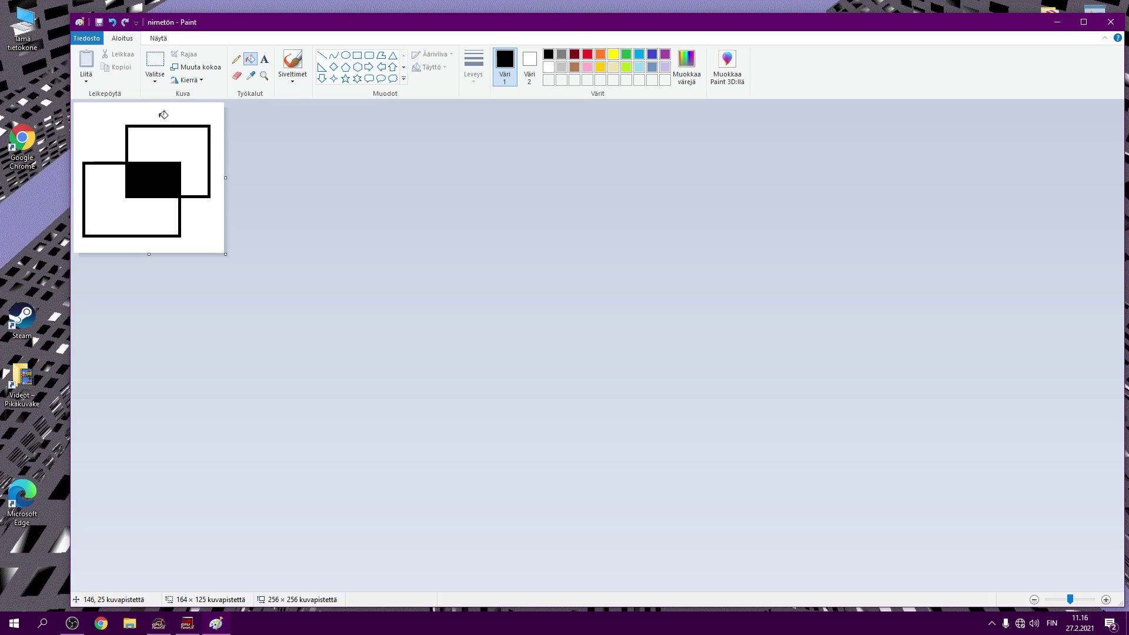
{"action": "left_click", "coordinate": [184, 113]}
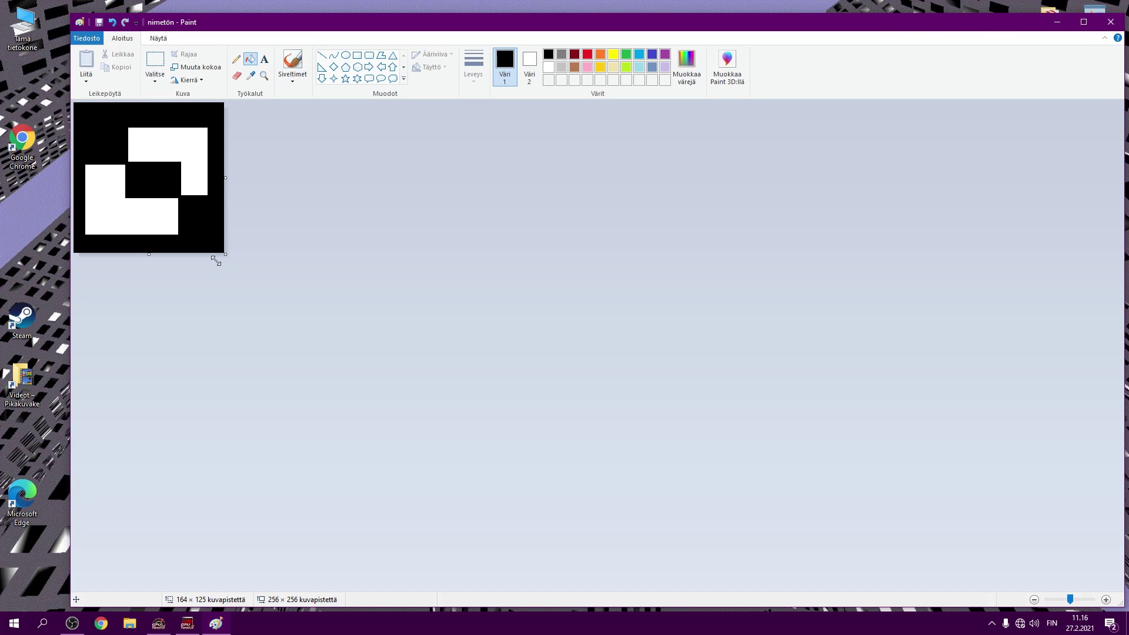
{"action": "key", "text": "ctrl+shift+Escape"}
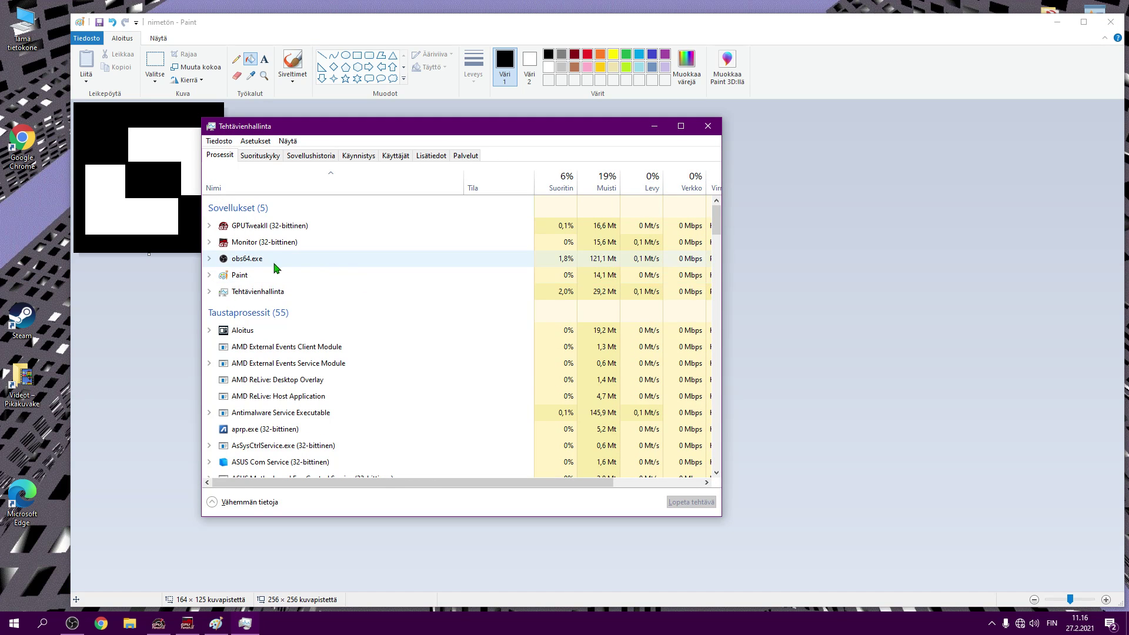
{"action": "left_click", "coordinate": [272, 274]}
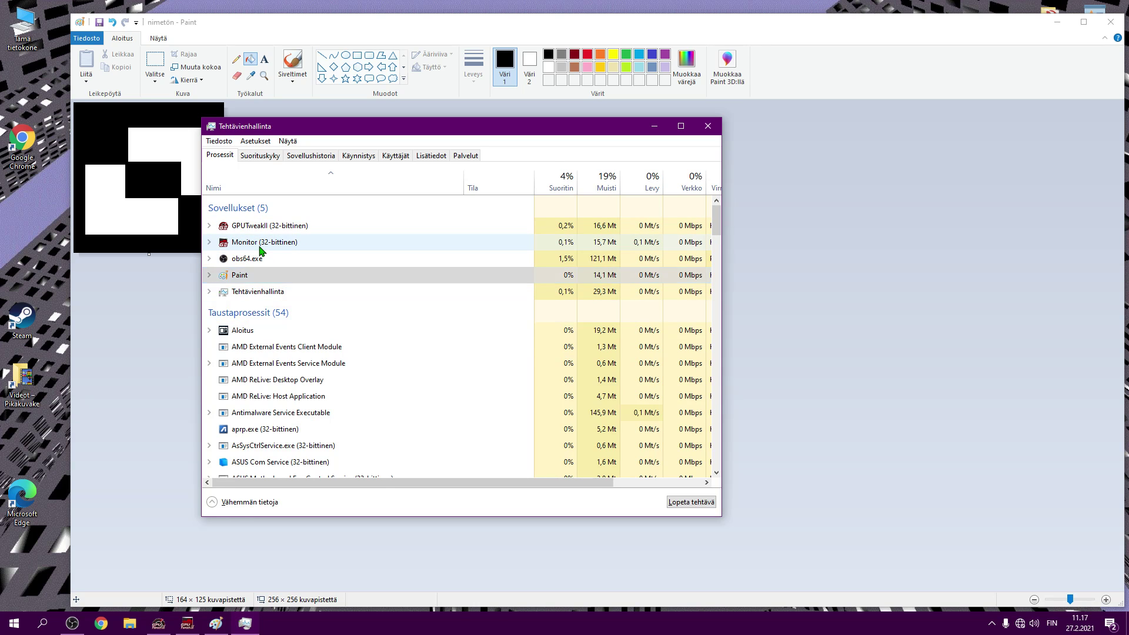
{"action": "left_click", "coordinate": [261, 248]}
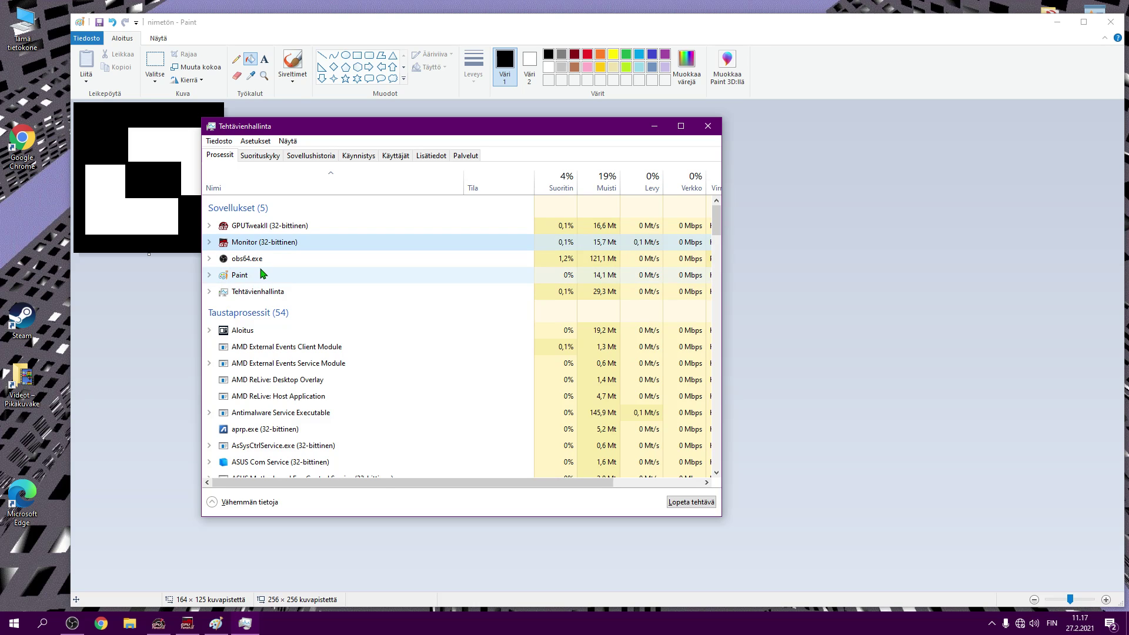
{"action": "left_click", "coordinate": [270, 431]}
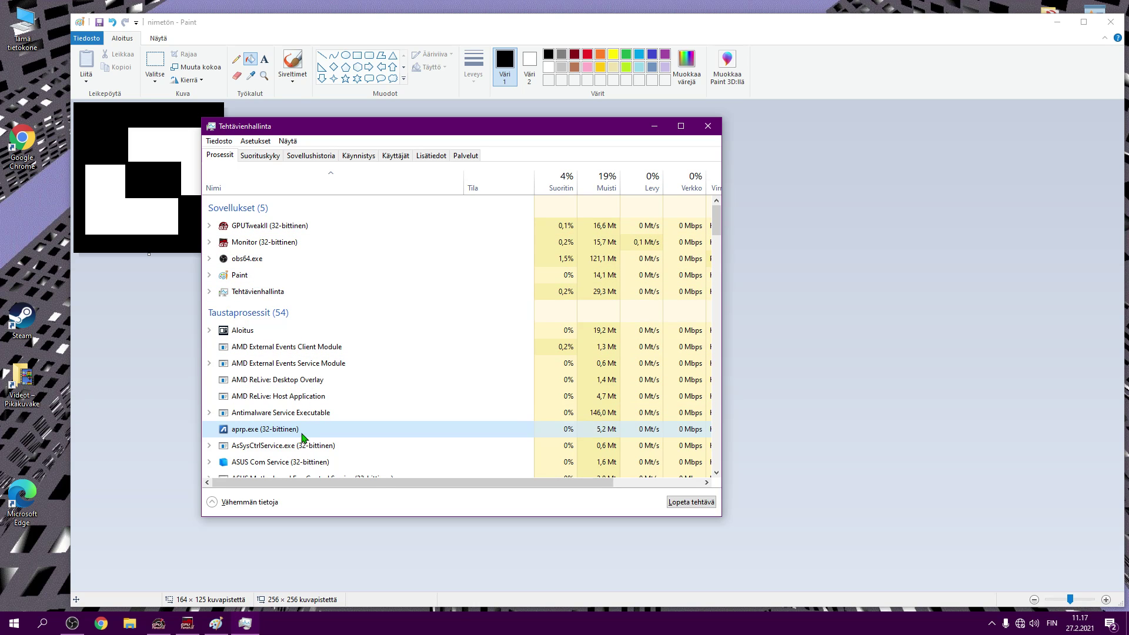
{"action": "left_click", "coordinate": [274, 279]}
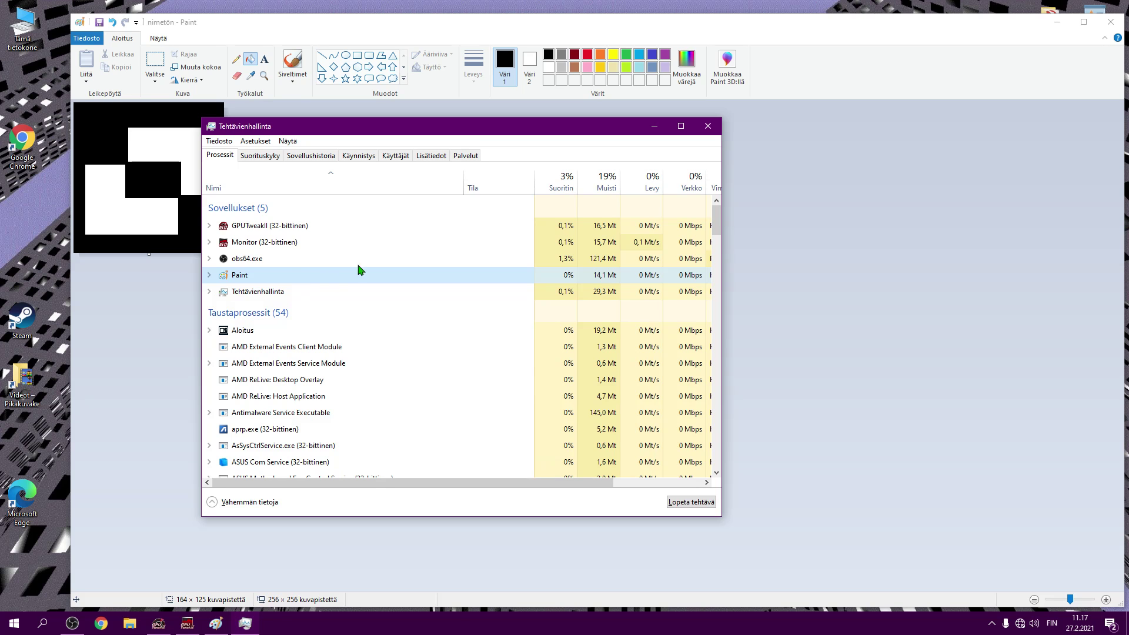
Step: Minimize Paint and launch the Minecraft launcher, bringing Task Manager forward
{"action": "left_click", "coordinate": [1052, 28]}
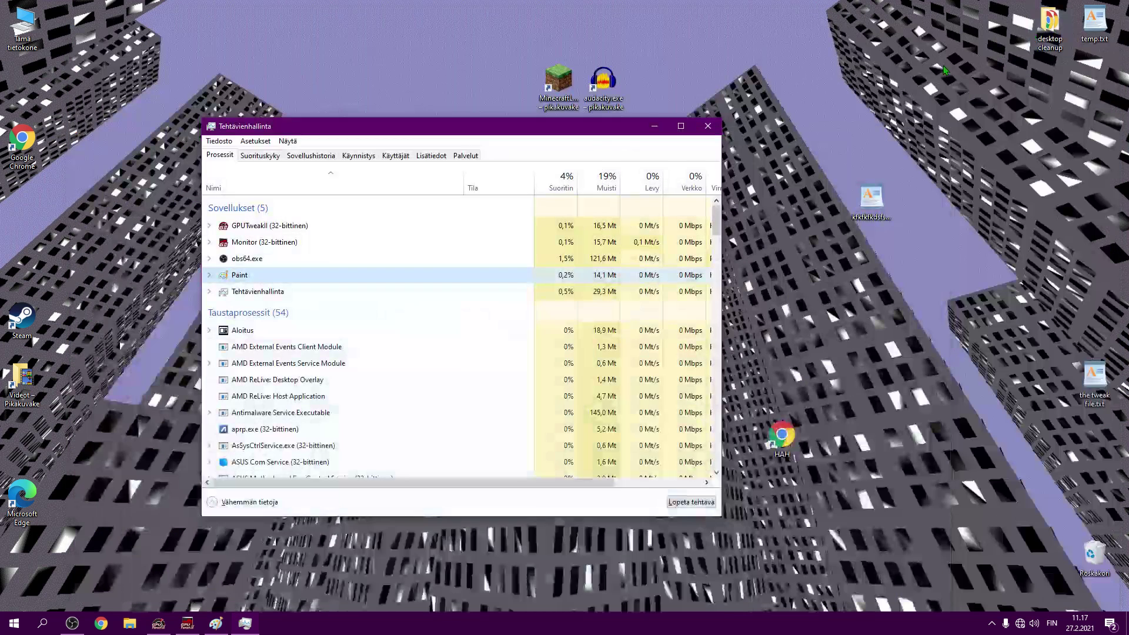
{"action": "left_click", "coordinate": [558, 92]}
{"action": "double_click", "coordinate": [558, 93]}
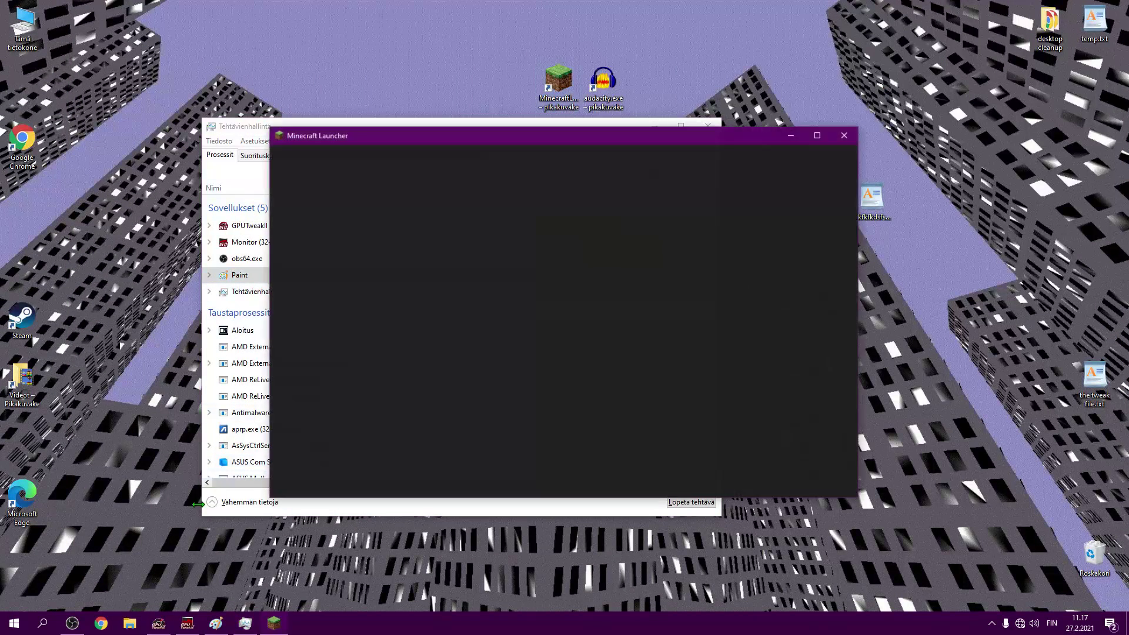
{"action": "left_click", "coordinate": [235, 275]}
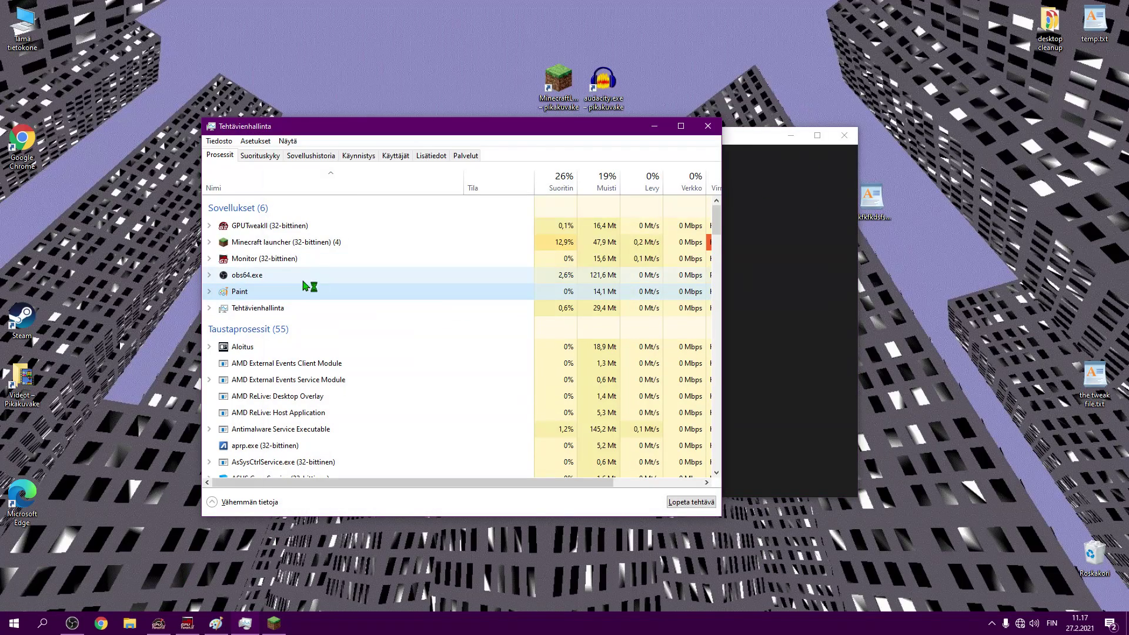
Step: Launch Audacity and select its process in Task Manager's list
{"action": "left_click", "coordinate": [602, 87]}
{"action": "double_click", "coordinate": [601, 87]}
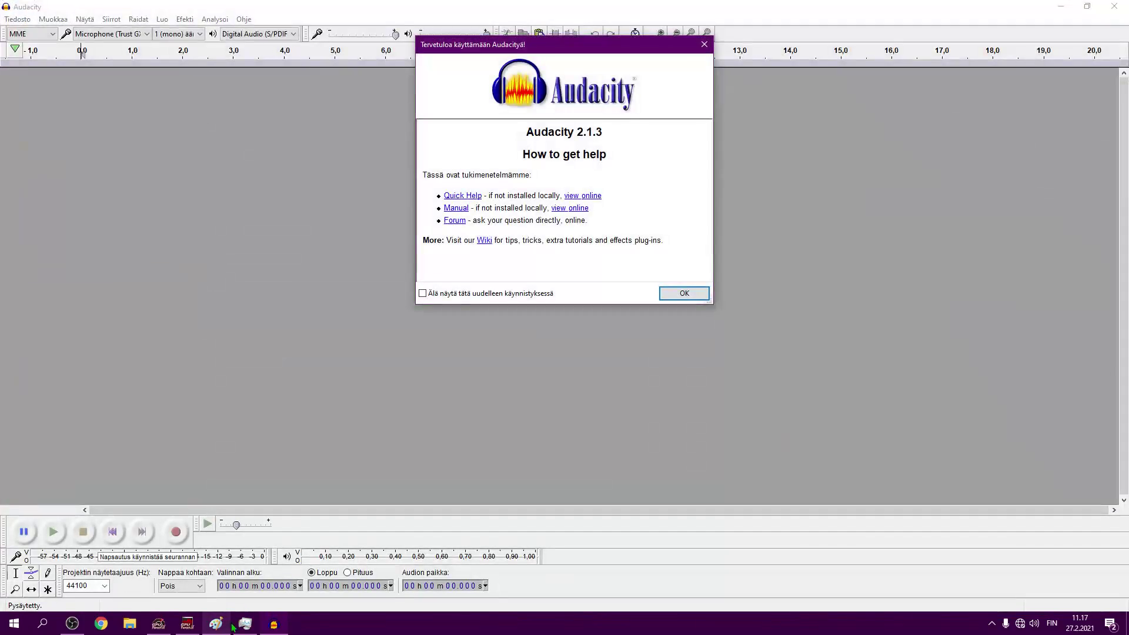
{"action": "left_click", "coordinate": [245, 624]}
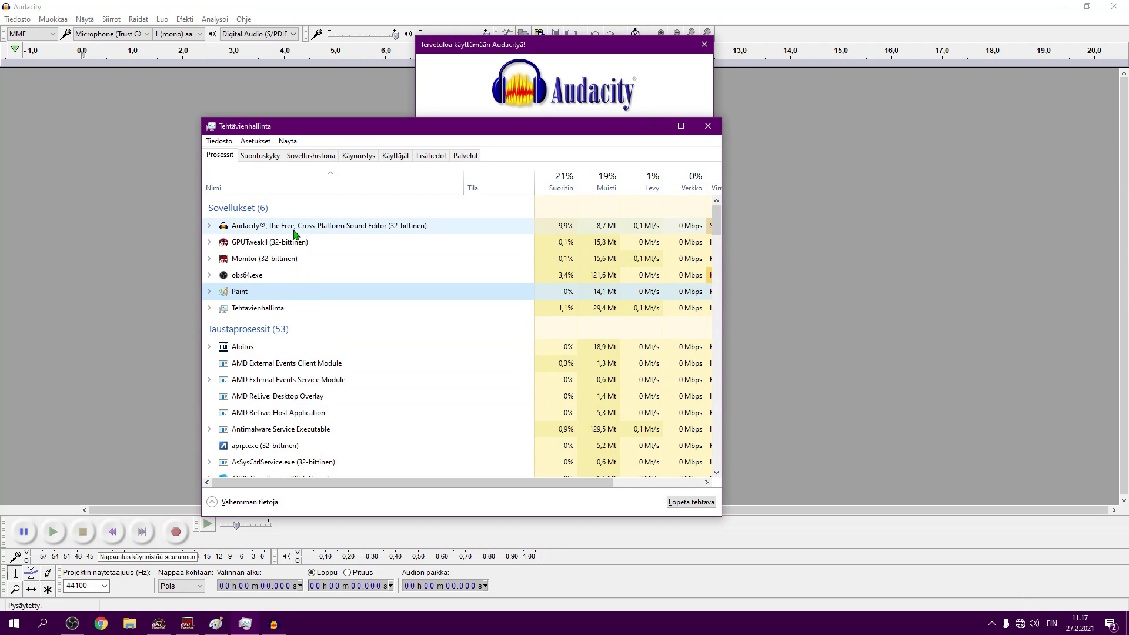
{"action": "left_click", "coordinate": [390, 227]}
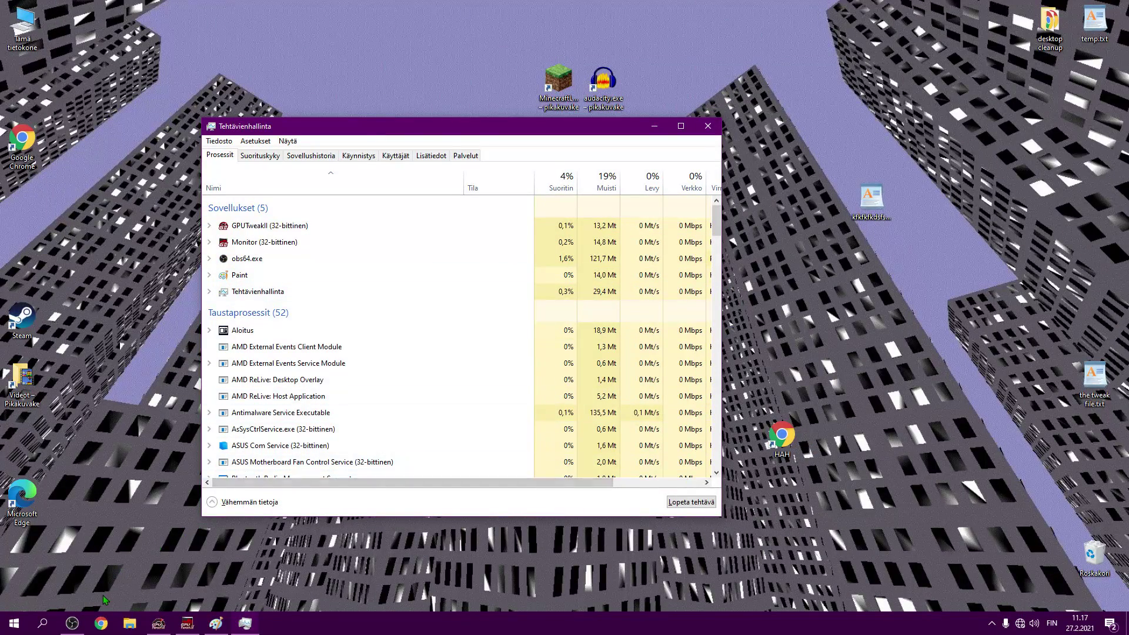
Step: Open Google Chrome from the taskbar and close it again
{"action": "left_click", "coordinate": [101, 622]}
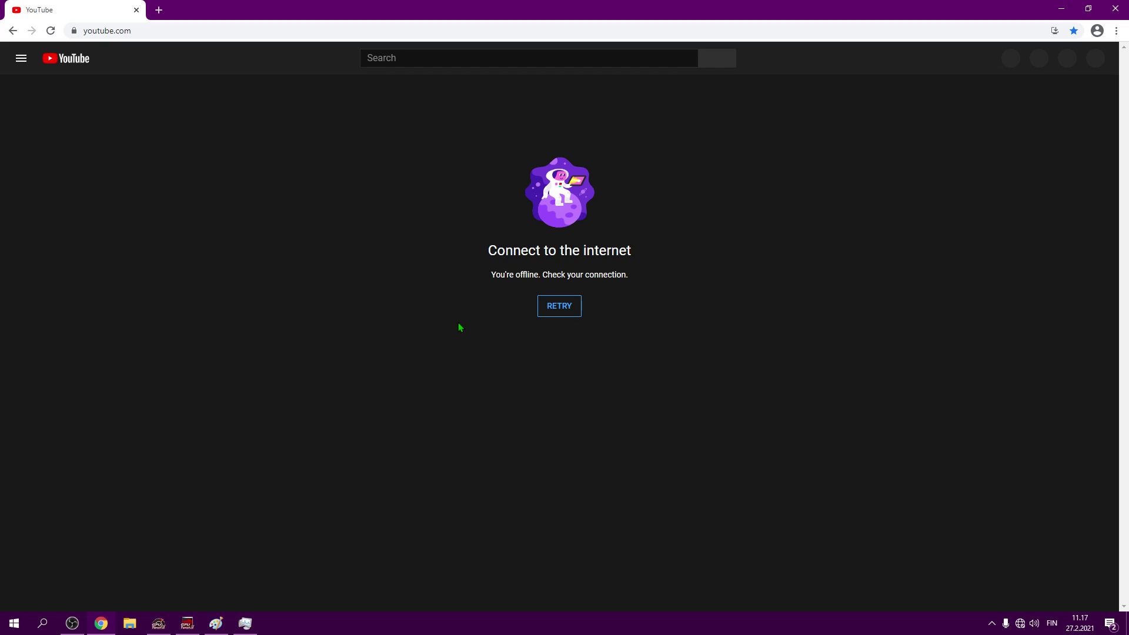
{"action": "left_click", "coordinate": [1115, 8]}
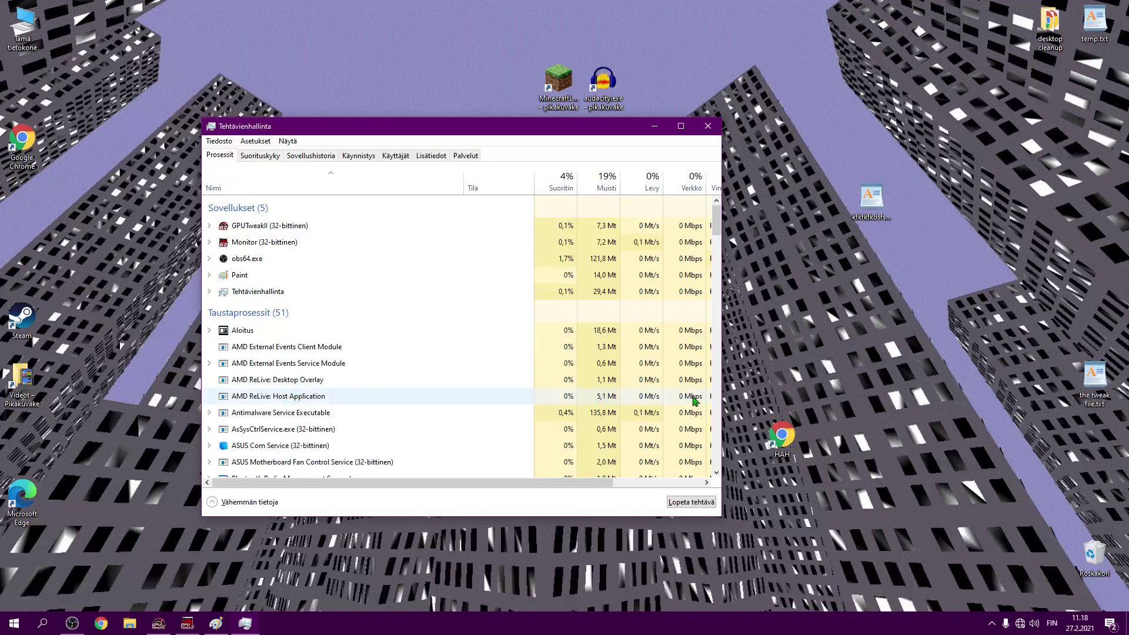
Step: Close Task Manager so GPU Tweak II's windows are visible on the desktop
{"action": "left_click", "coordinate": [706, 136]}
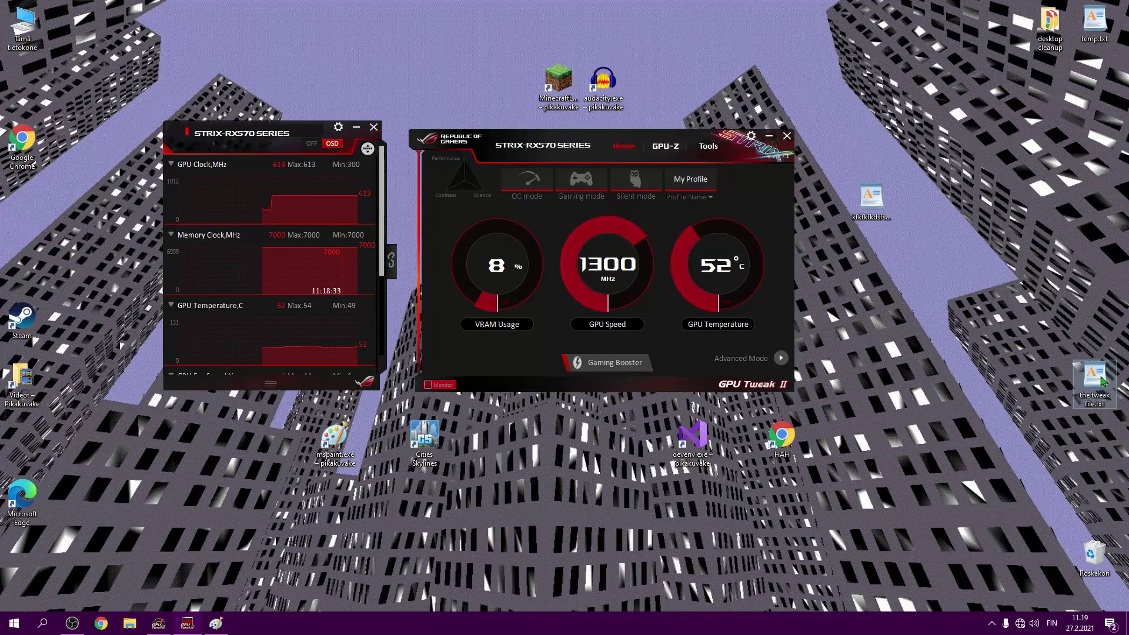
Step: Open 'the tweak file.txt', select the GTII-OSD.dll path line, and repeatedly close and reopen WordPad
{"action": "double_click", "coordinate": [1097, 379]}
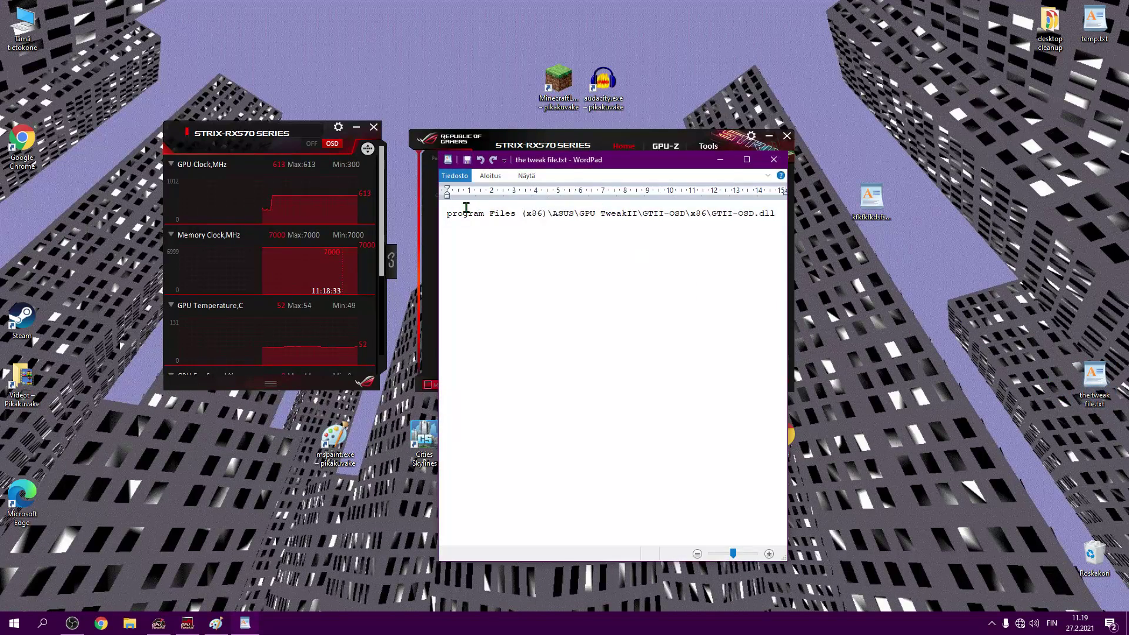
{"action": "left_click_drag", "start_coordinate": [447, 212], "coordinate": [841, 222]}
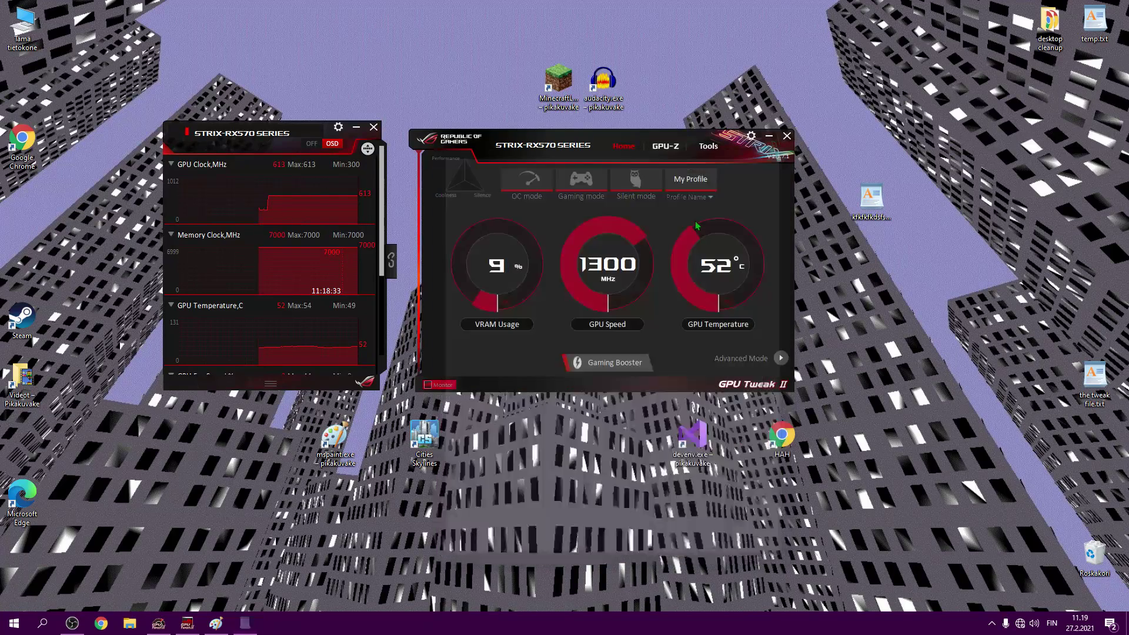
{"action": "key", "text": "alt+F4"}
{"action": "double_click", "coordinate": [1094, 379]}
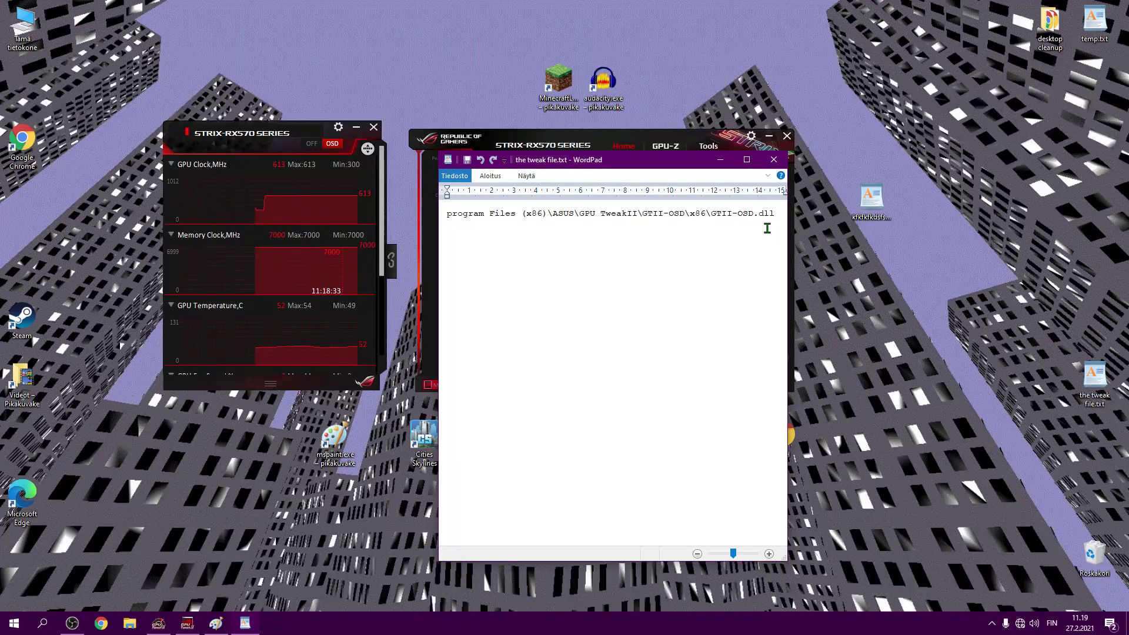
{"action": "key", "text": "alt+F4"}
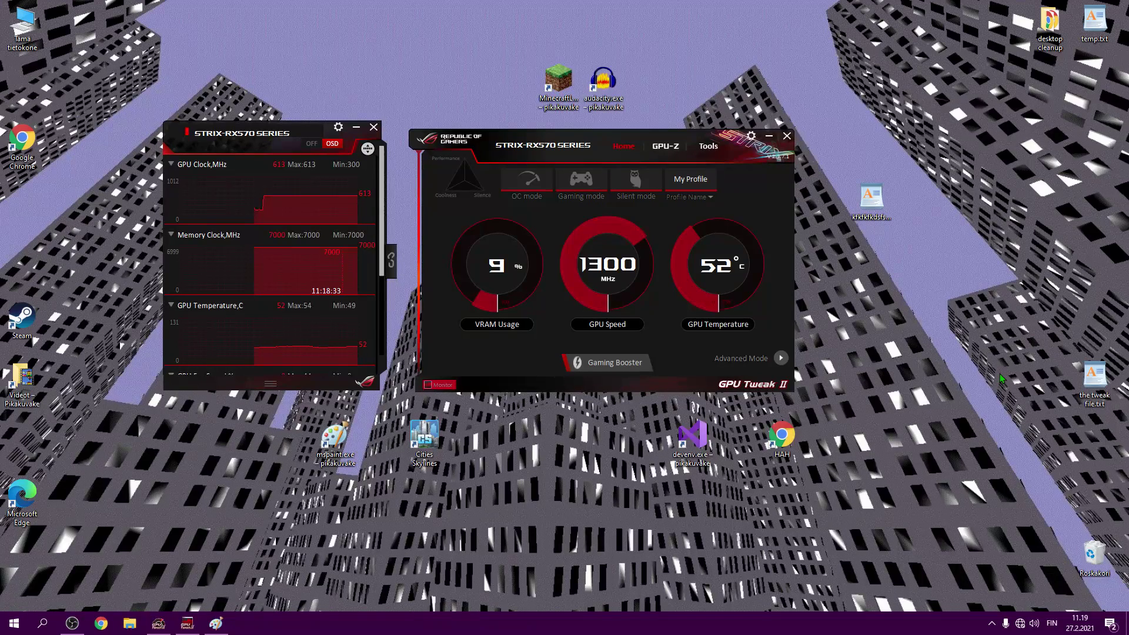
{"action": "double_click", "coordinate": [1095, 379]}
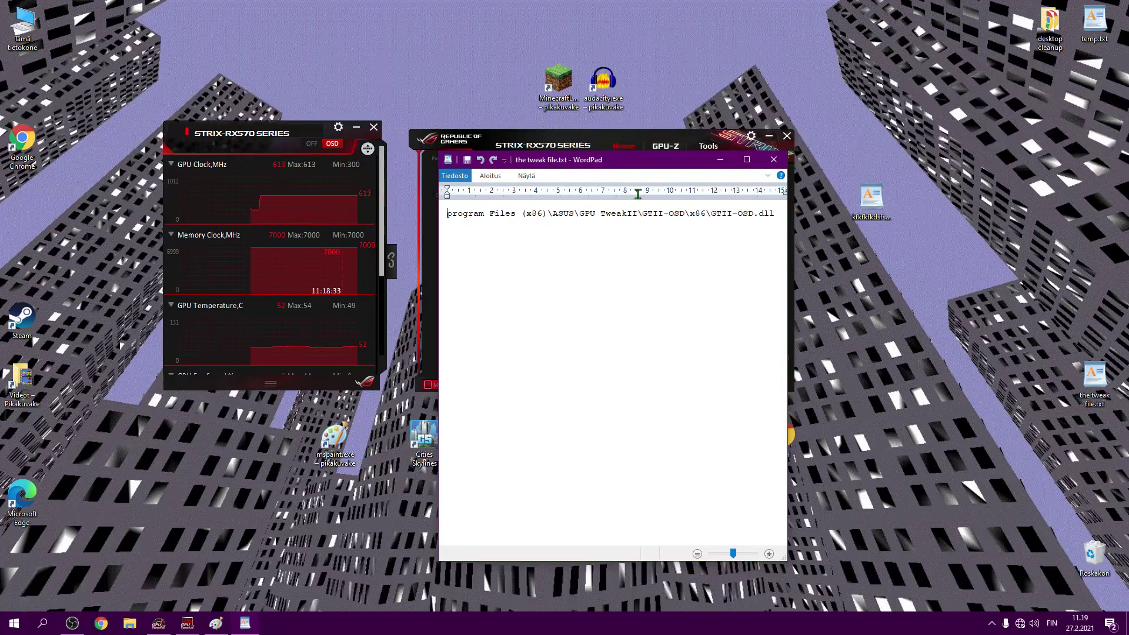
{"action": "key", "text": "alt+F4"}
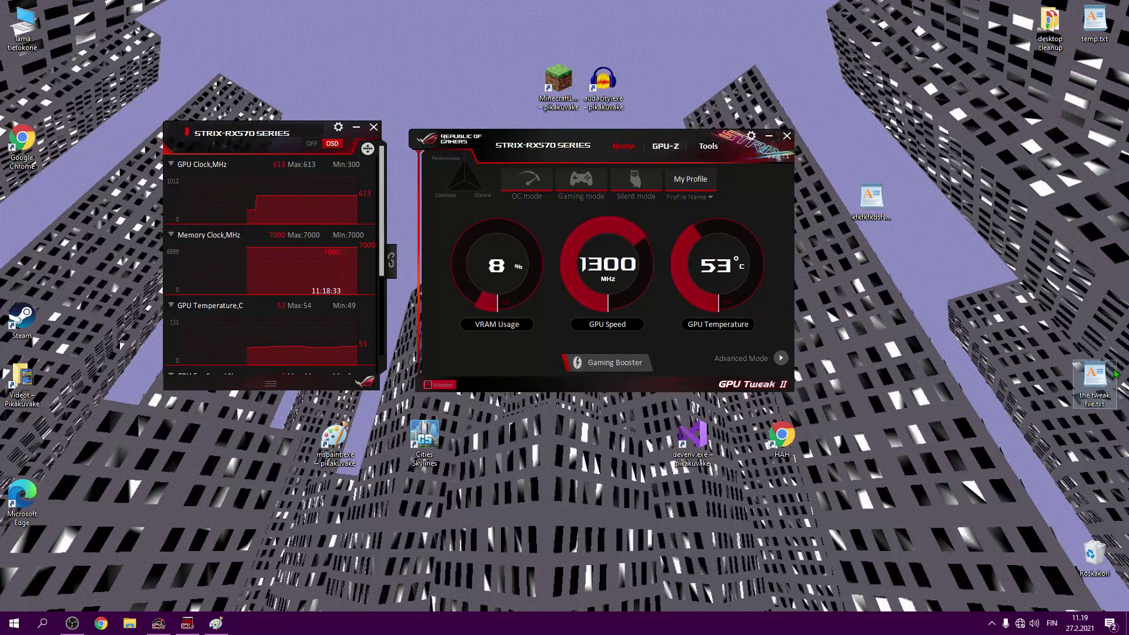
Step: Reopen the tweak file twice, selecting the GTII-OSD.dll path line each time
{"action": "double_click", "coordinate": [1094, 381]}
{"action": "left_click_drag", "start_coordinate": [758, 213], "coordinate": [948, 220]}
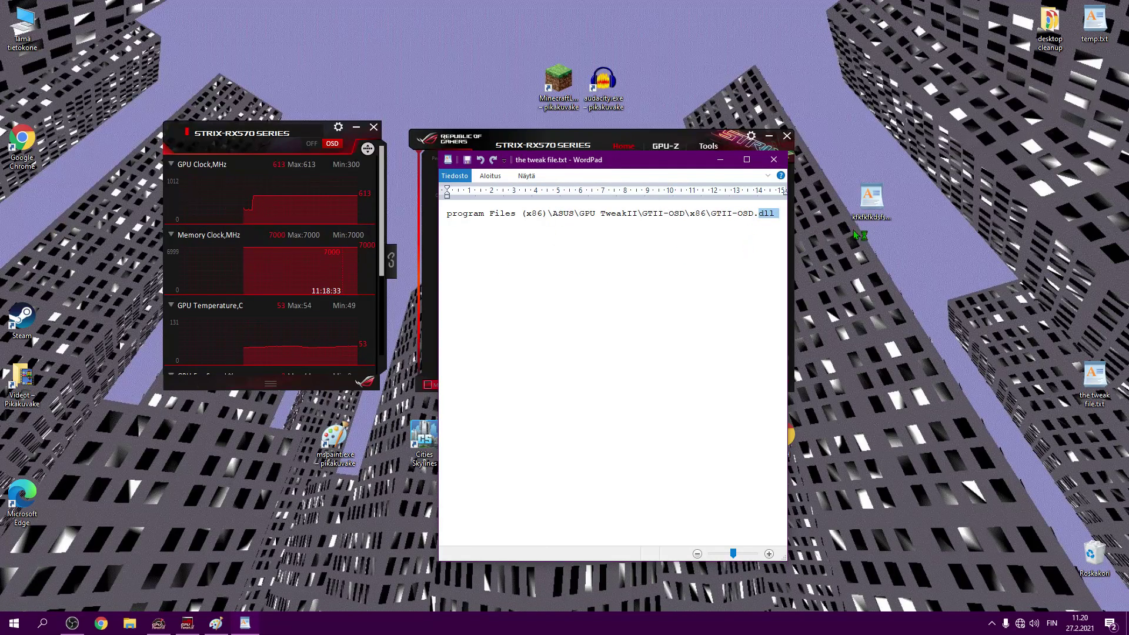
{"action": "key", "text": "alt+F4"}
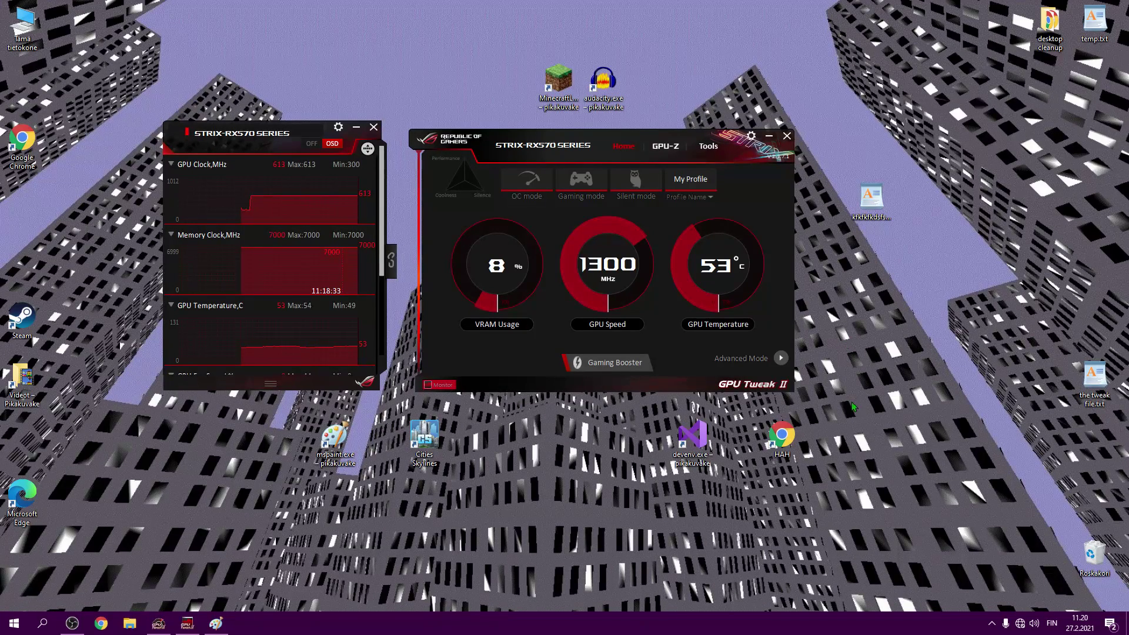
{"action": "double_click", "coordinate": [1095, 381]}
{"action": "left_click_drag", "start_coordinate": [776, 215], "coordinate": [402, 219]}
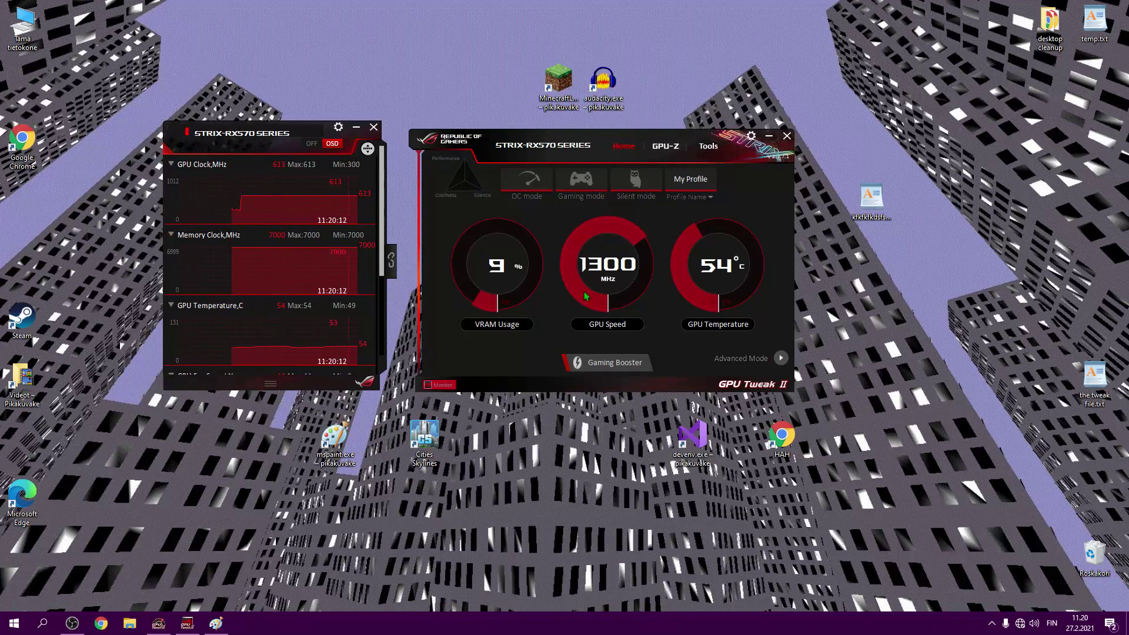
{"action": "double_click", "coordinate": [1093, 379]}
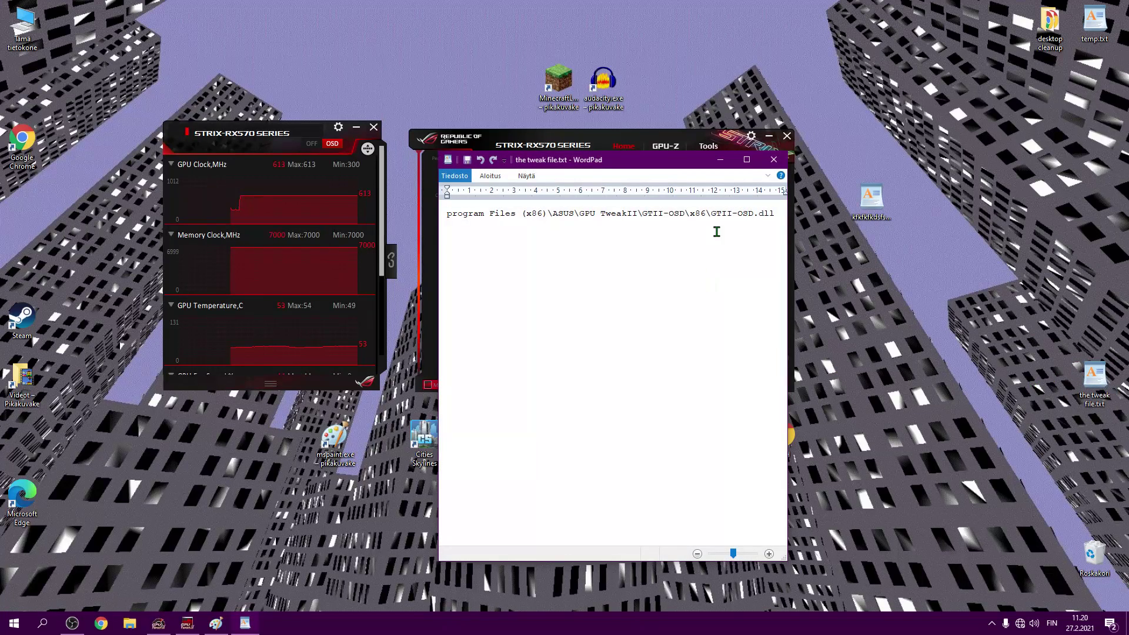
{"action": "left_click_drag", "start_coordinate": [753, 213], "coordinate": [501, 216]}
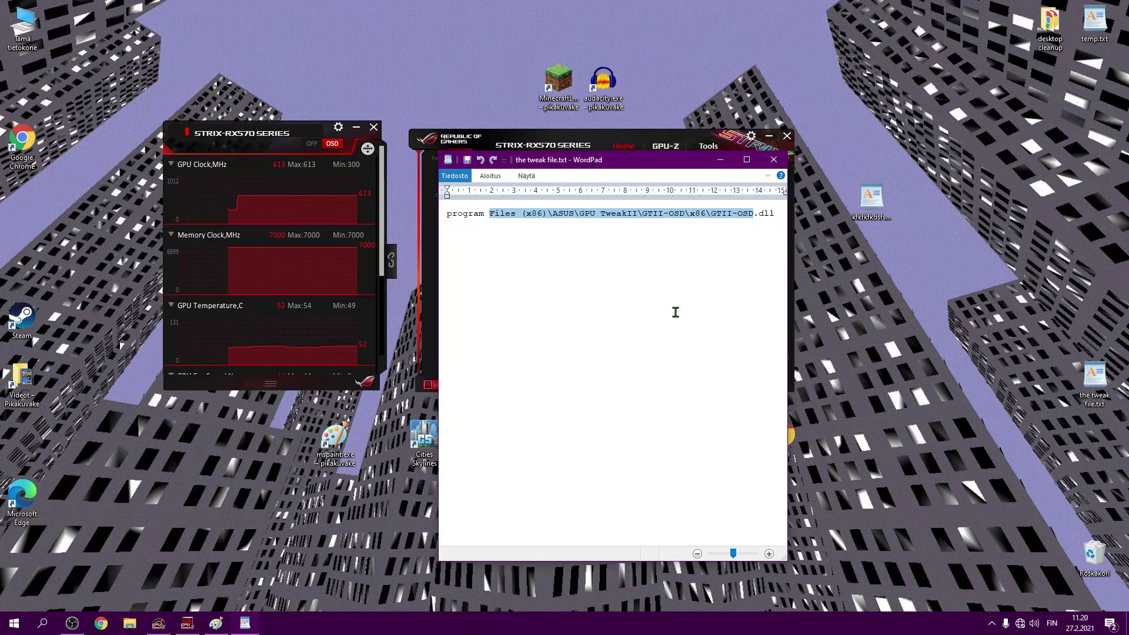
{"action": "key", "text": "alt+F4"}
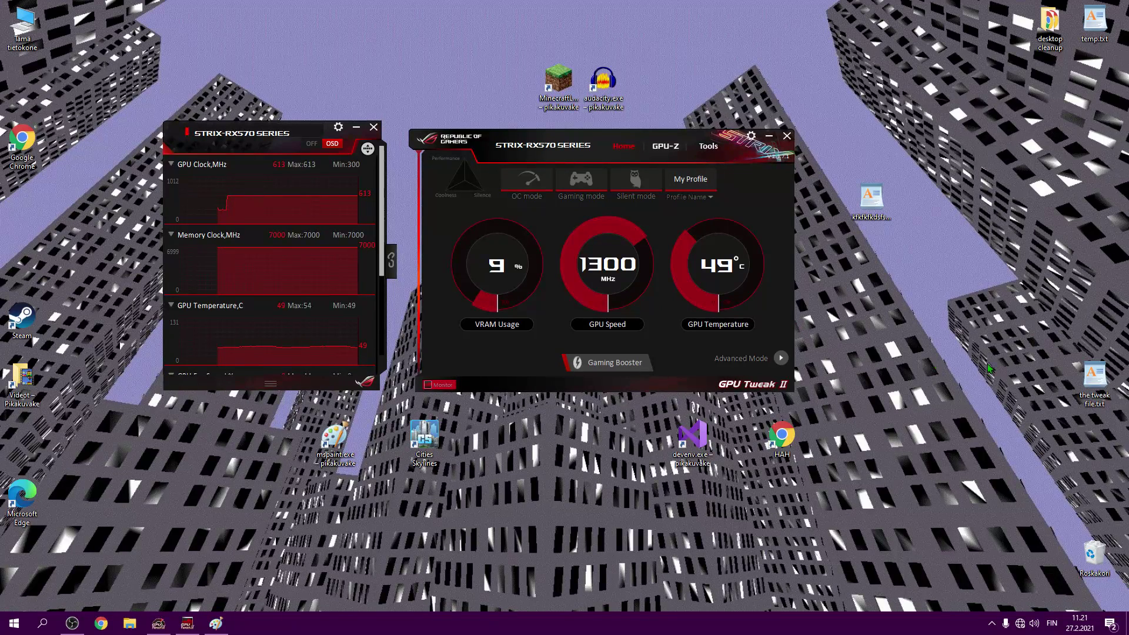
{"action": "double_click", "coordinate": [1094, 379]}
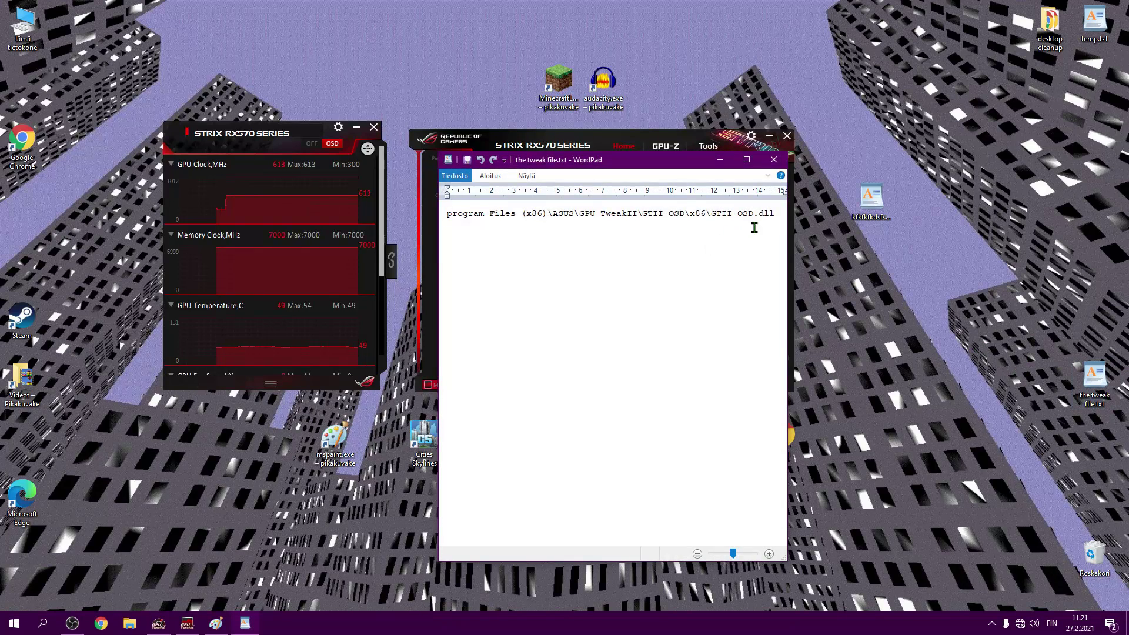
{"action": "left_click_drag", "start_coordinate": [774, 214], "coordinate": [472, 223]}
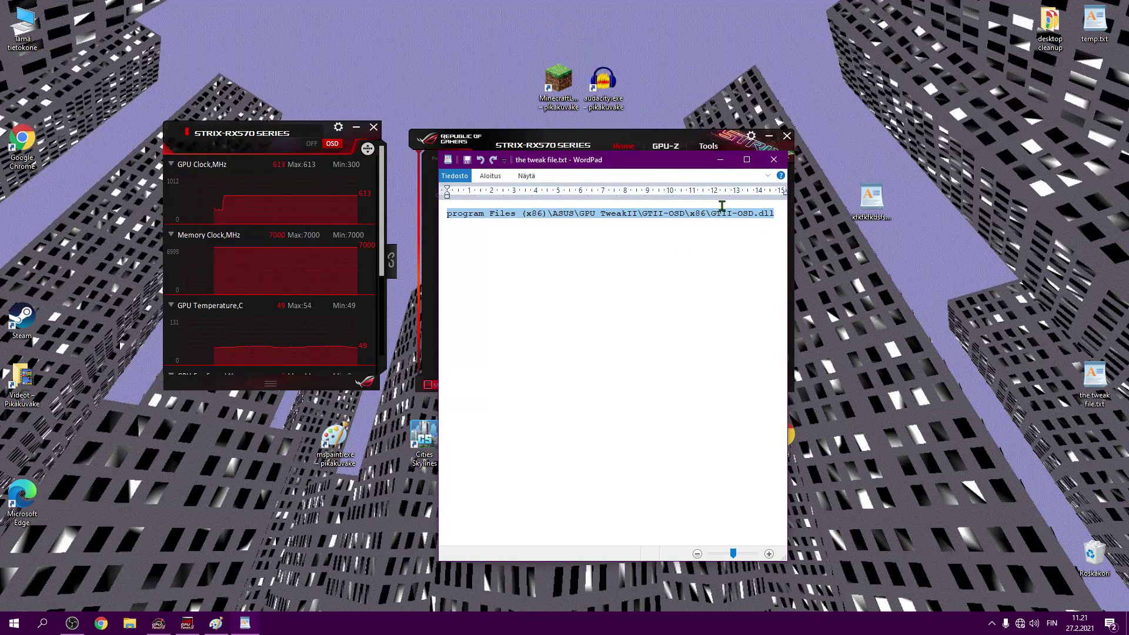
{"action": "key", "text": "alt+F4"}
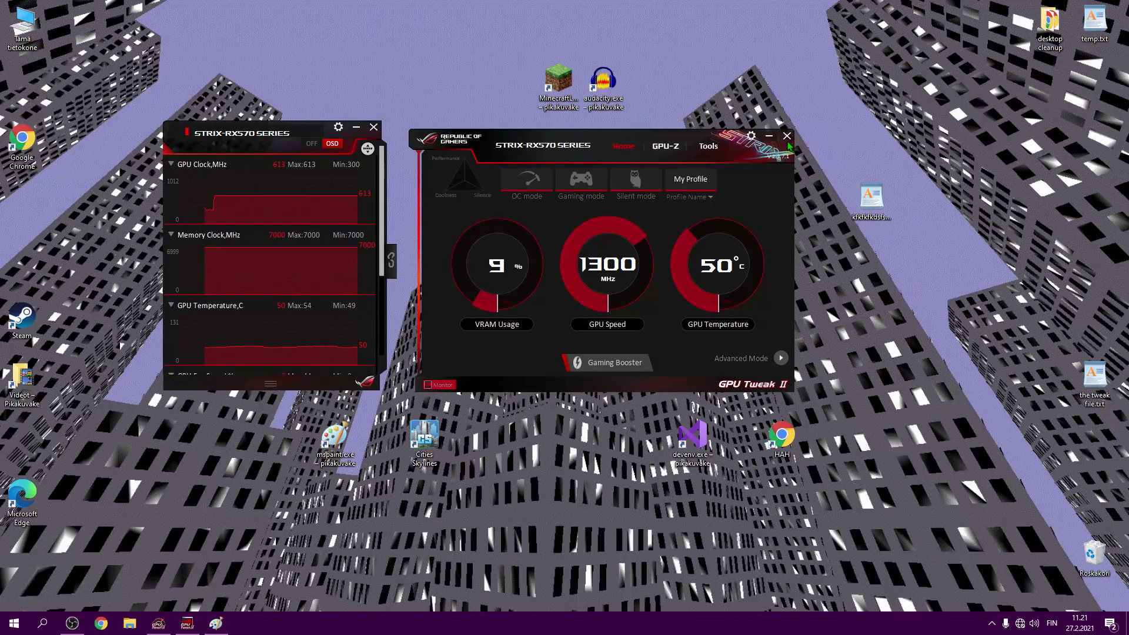
Step: Close both GPU Tweak II windows and open the tweak file in WordPad
{"action": "left_click", "coordinate": [788, 138]}
{"action": "left_click", "coordinate": [373, 129]}
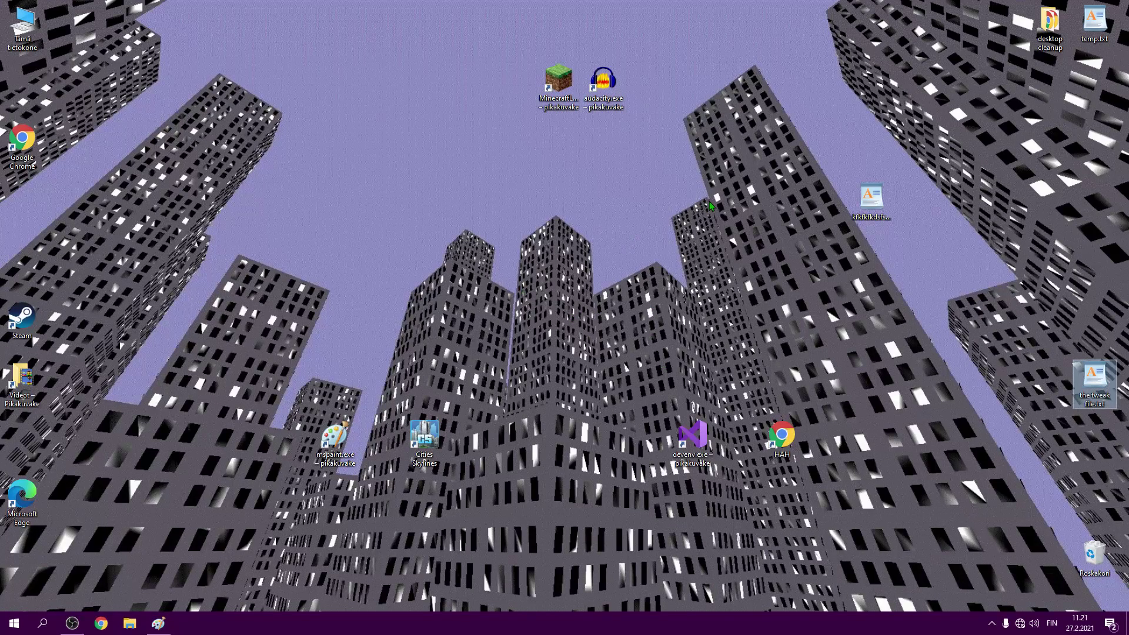
{"action": "key", "text": "Return"}
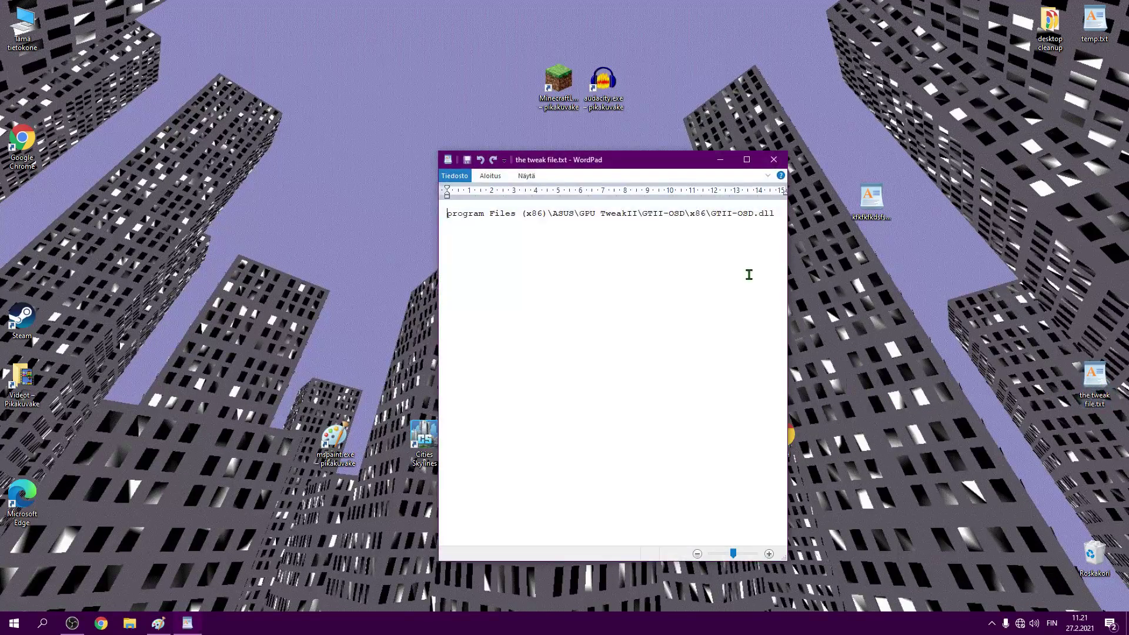
Step: Select the whole path line and part of it, then place the caret below it
{"action": "left_click_drag", "start_coordinate": [776, 219], "coordinate": [410, 229]}
{"action": "left_click", "coordinate": [495, 222]}
{"action": "left_click_drag", "start_coordinate": [573, 214], "coordinate": [730, 219]}
{"action": "left_click", "coordinate": [579, 227]}
{"action": "left_click", "coordinate": [778, 226]}
Step: Type test characters on a new line, then erase them and the extra lines
{"action": "key", "text": "Return"}
{"action": "key", "text": "Return"}
{"action": "key", "text": "Return"}
{"action": "key", "text": "Return"}
{"action": "type", "text": "dfgdfghgfhgfhsdrutrhydtrhjsryth"}
{"action": "key", "text": "BackSpace"}
{"action": "key", "text": "BackSpace"}
{"action": "key", "text": "BackSpace"}
{"action": "key", "text": "BackSpace"}
{"action": "key", "text": "BackSpace"}
{"action": "key", "text": "BackSpace"}
{"action": "key", "text": "BackSpace"}
{"action": "key", "text": "BackSpace"}
{"action": "key", "text": "BackSpace"}
{"action": "key", "text": "BackSpace"}
{"action": "key", "text": "BackSpace"}
{"action": "key", "text": "BackSpace"}
{"action": "key", "text": "BackSpace"}
{"action": "key", "text": "BackSpace"}
{"action": "key", "text": "BackSpace"}
{"action": "key", "text": "BackSpace"}
{"action": "key", "text": "BackSpace"}
{"action": "key", "text": "BackSpace"}
{"action": "key", "text": "BackSpace"}
{"action": "key", "text": "BackSpace"}
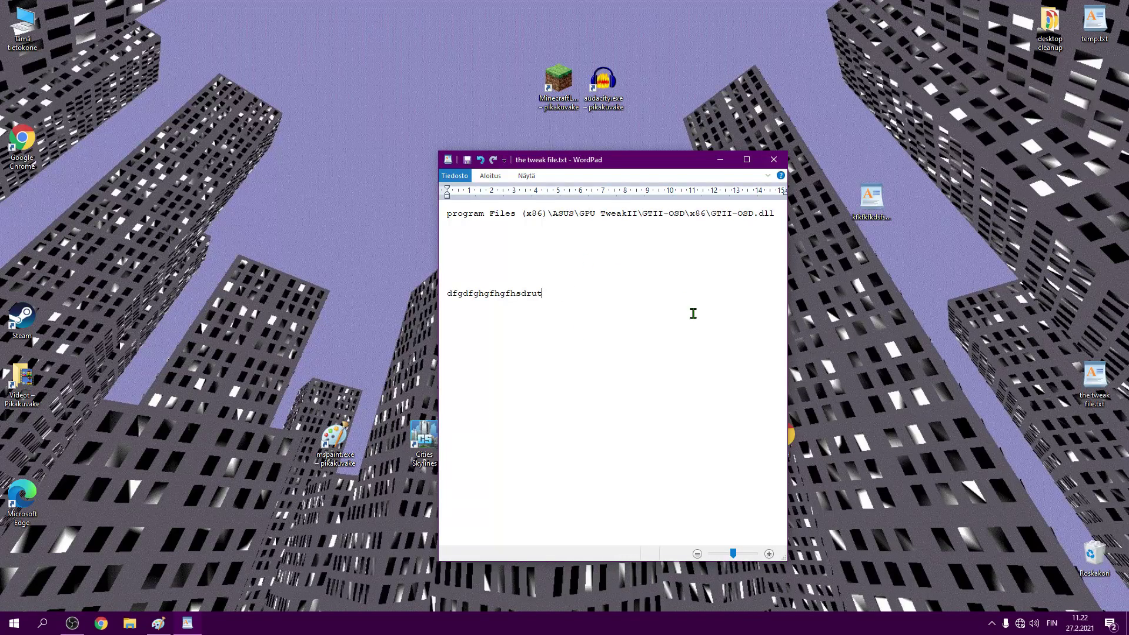
{"action": "key", "text": "BackSpace"}
{"action": "key", "text": "BackSpace"}
Step: Select the path line once more, then close WordPad without saving changes
{"action": "left_click_drag", "start_coordinate": [784, 213], "coordinate": [366, 232]}
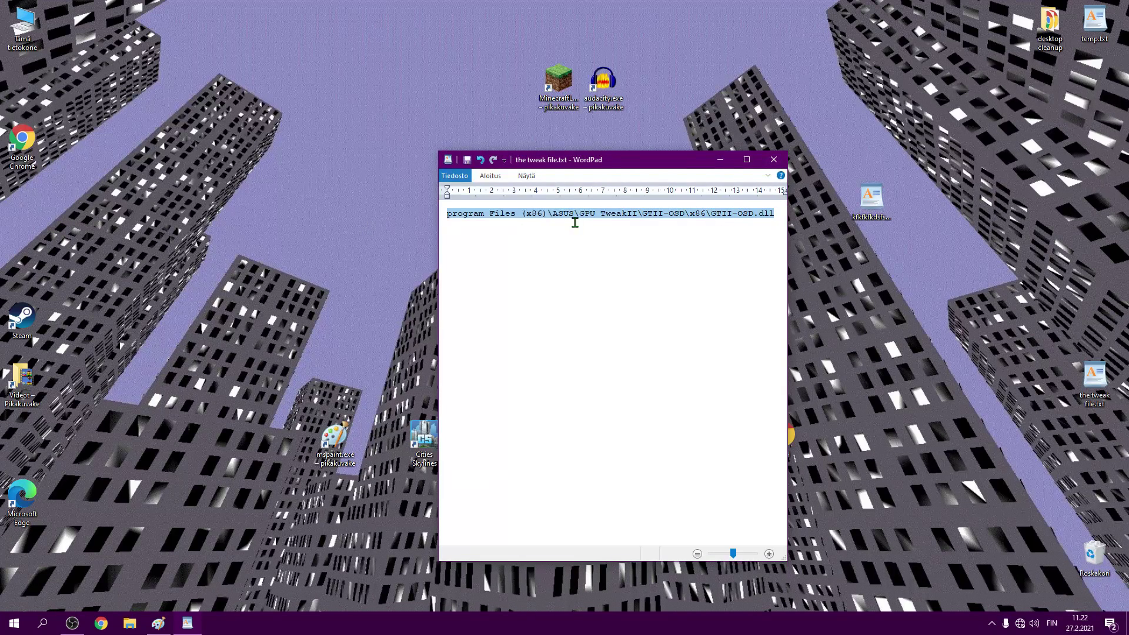
{"action": "left_click", "coordinate": [770, 214]}
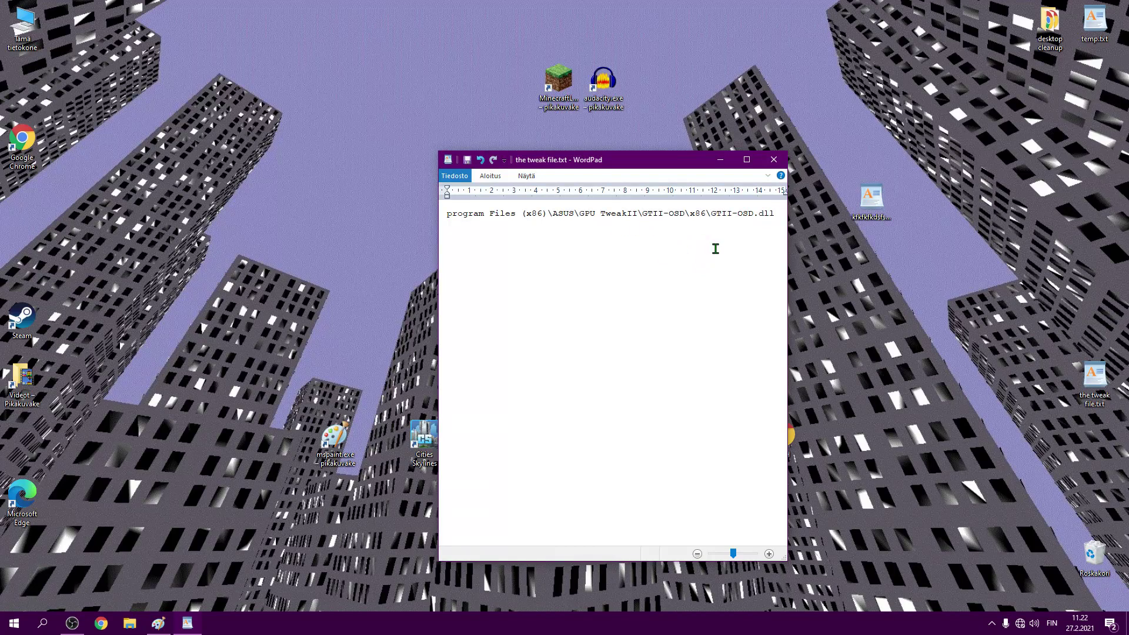
{"action": "left_click", "coordinate": [776, 162]}
{"action": "left_click", "coordinate": [630, 374]}
{"action": "double_click", "coordinate": [606, 82]}
{"action": "left_click", "coordinate": [702, 42]}
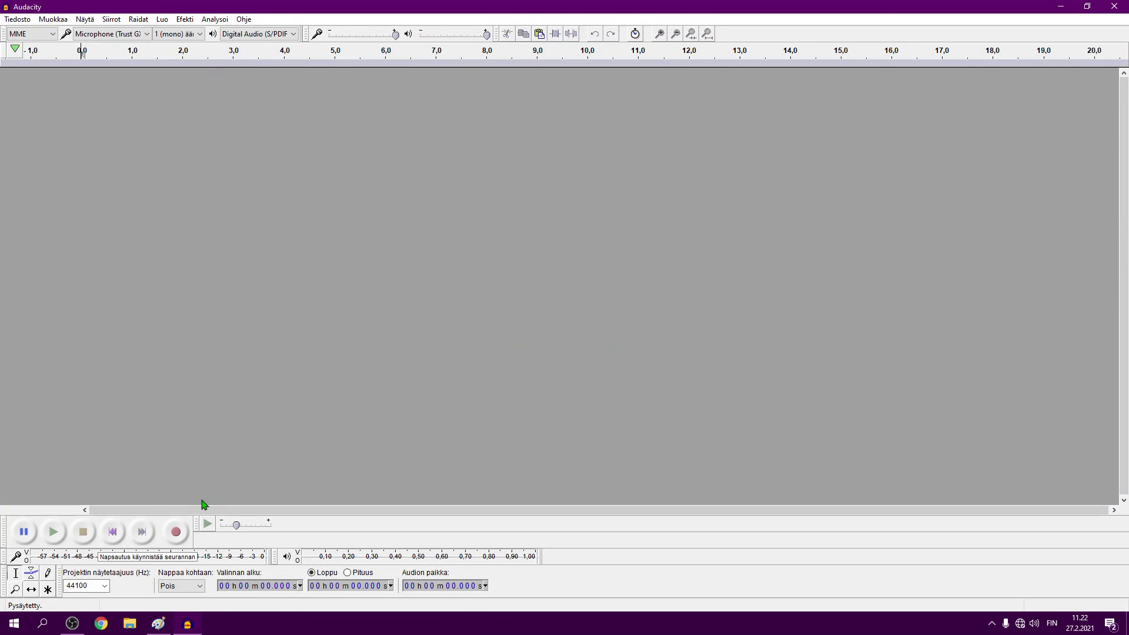
{"action": "left_click", "coordinate": [177, 533]}
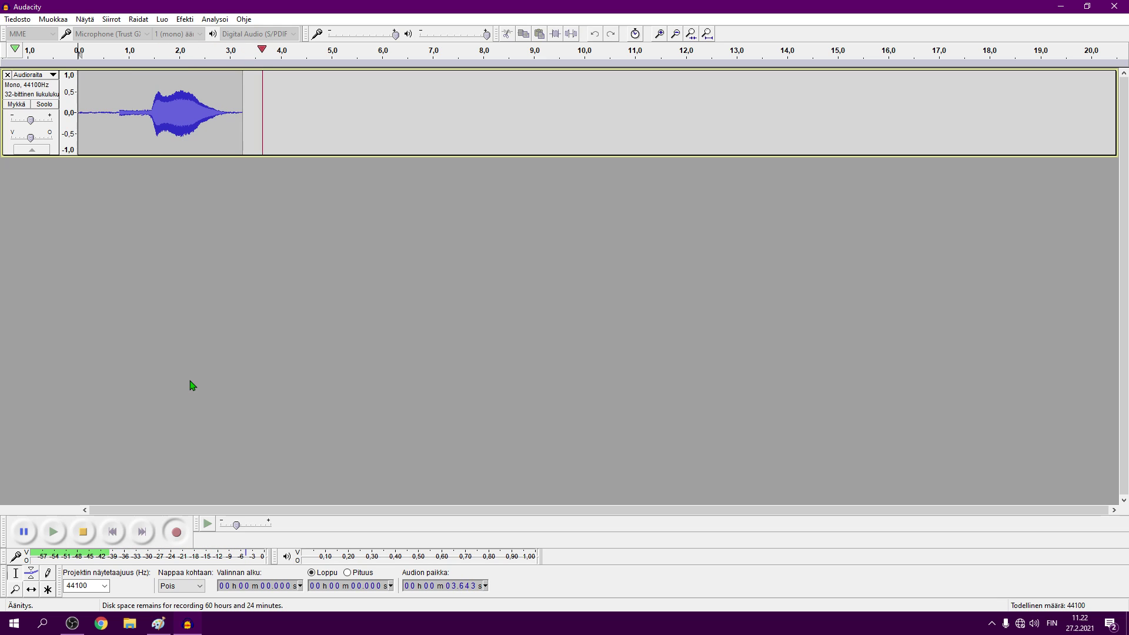
{"action": "left_click", "coordinate": [92, 542]}
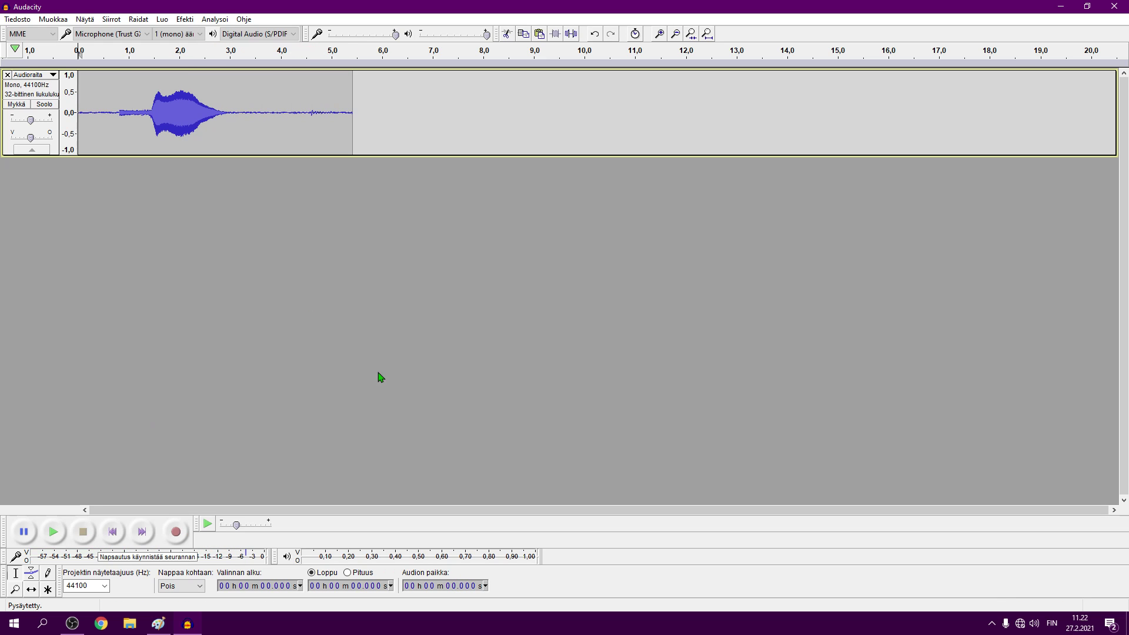
{"action": "left_click", "coordinate": [1114, 6]}
{"action": "left_click", "coordinate": [589, 311]}
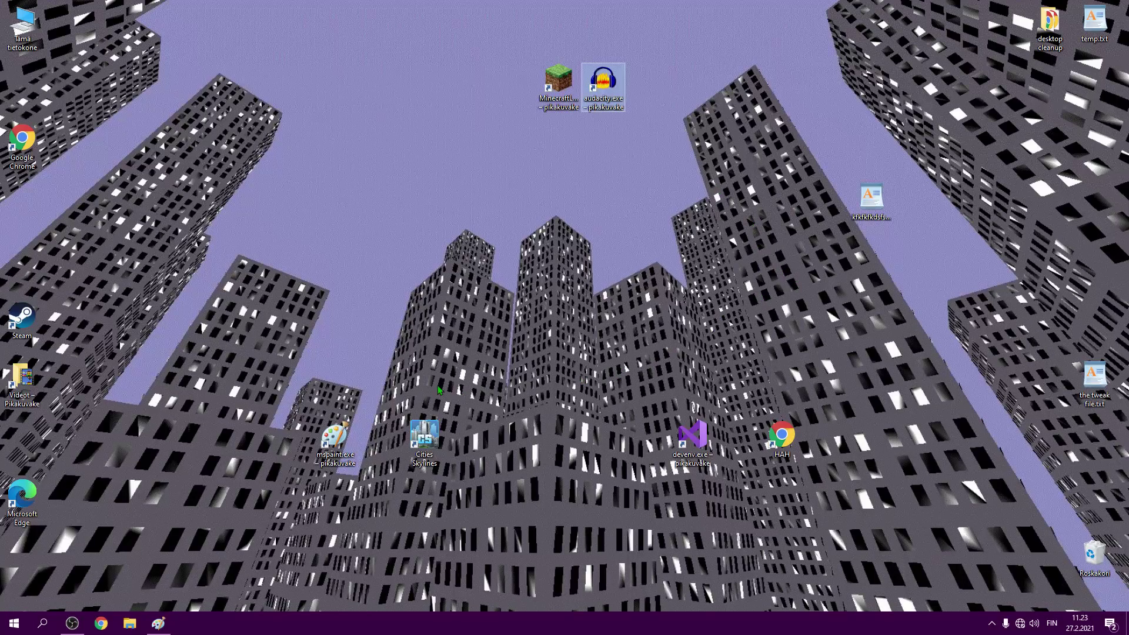
Step: Restore Paint, minimize and restore it twice, then close the rectangle drawing choosing Älä tallenna
{"action": "left_click", "coordinate": [159, 622]}
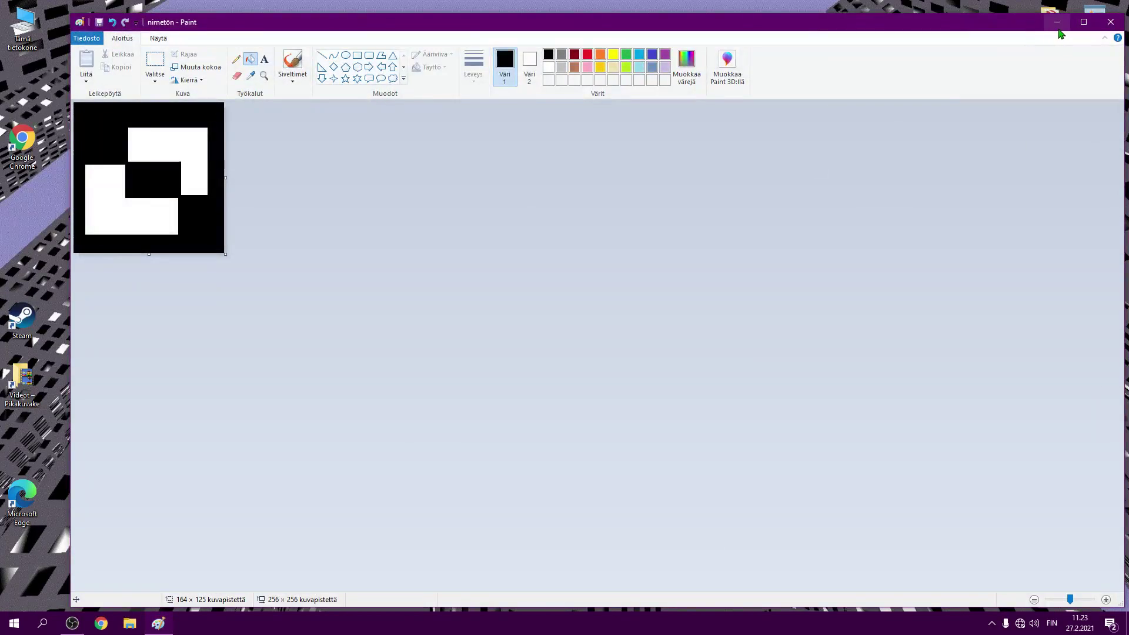
{"action": "left_click", "coordinate": [1056, 31]}
{"action": "left_click", "coordinate": [158, 623]}
{"action": "left_click", "coordinate": [1056, 23]}
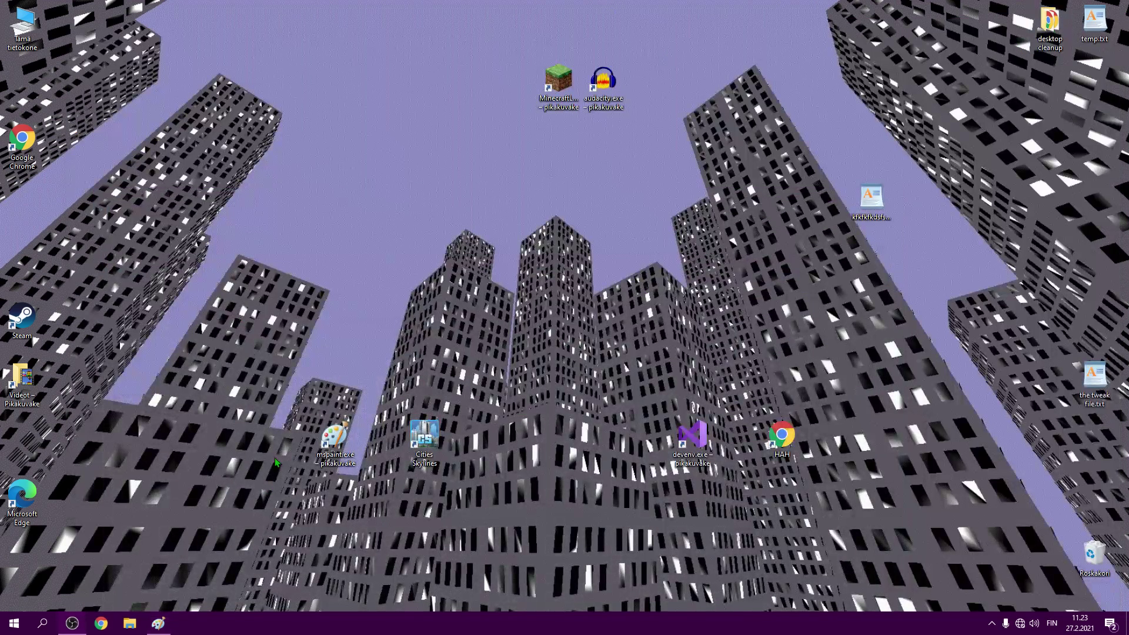
{"action": "left_click", "coordinate": [170, 622]}
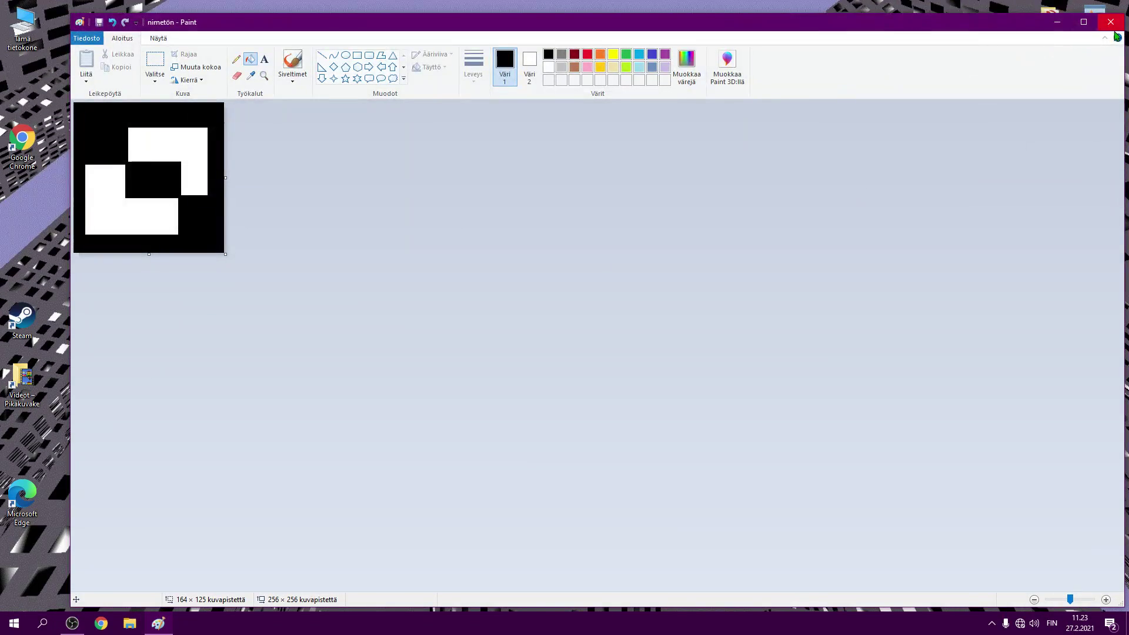
{"action": "left_click", "coordinate": [1110, 22]}
{"action": "left_click", "coordinate": [595, 325]}
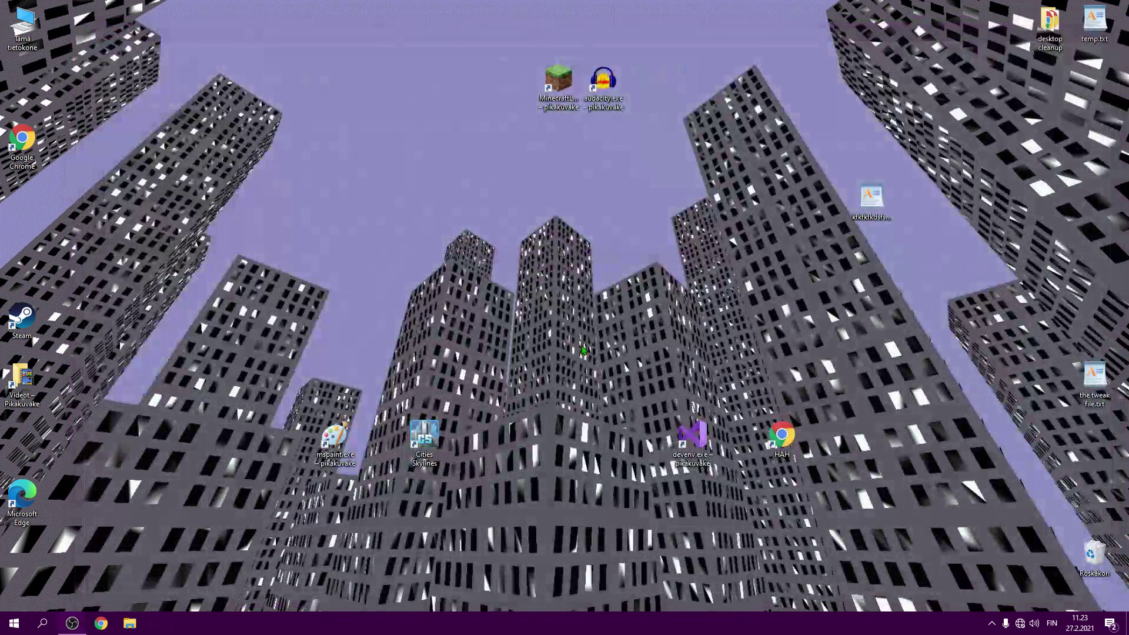